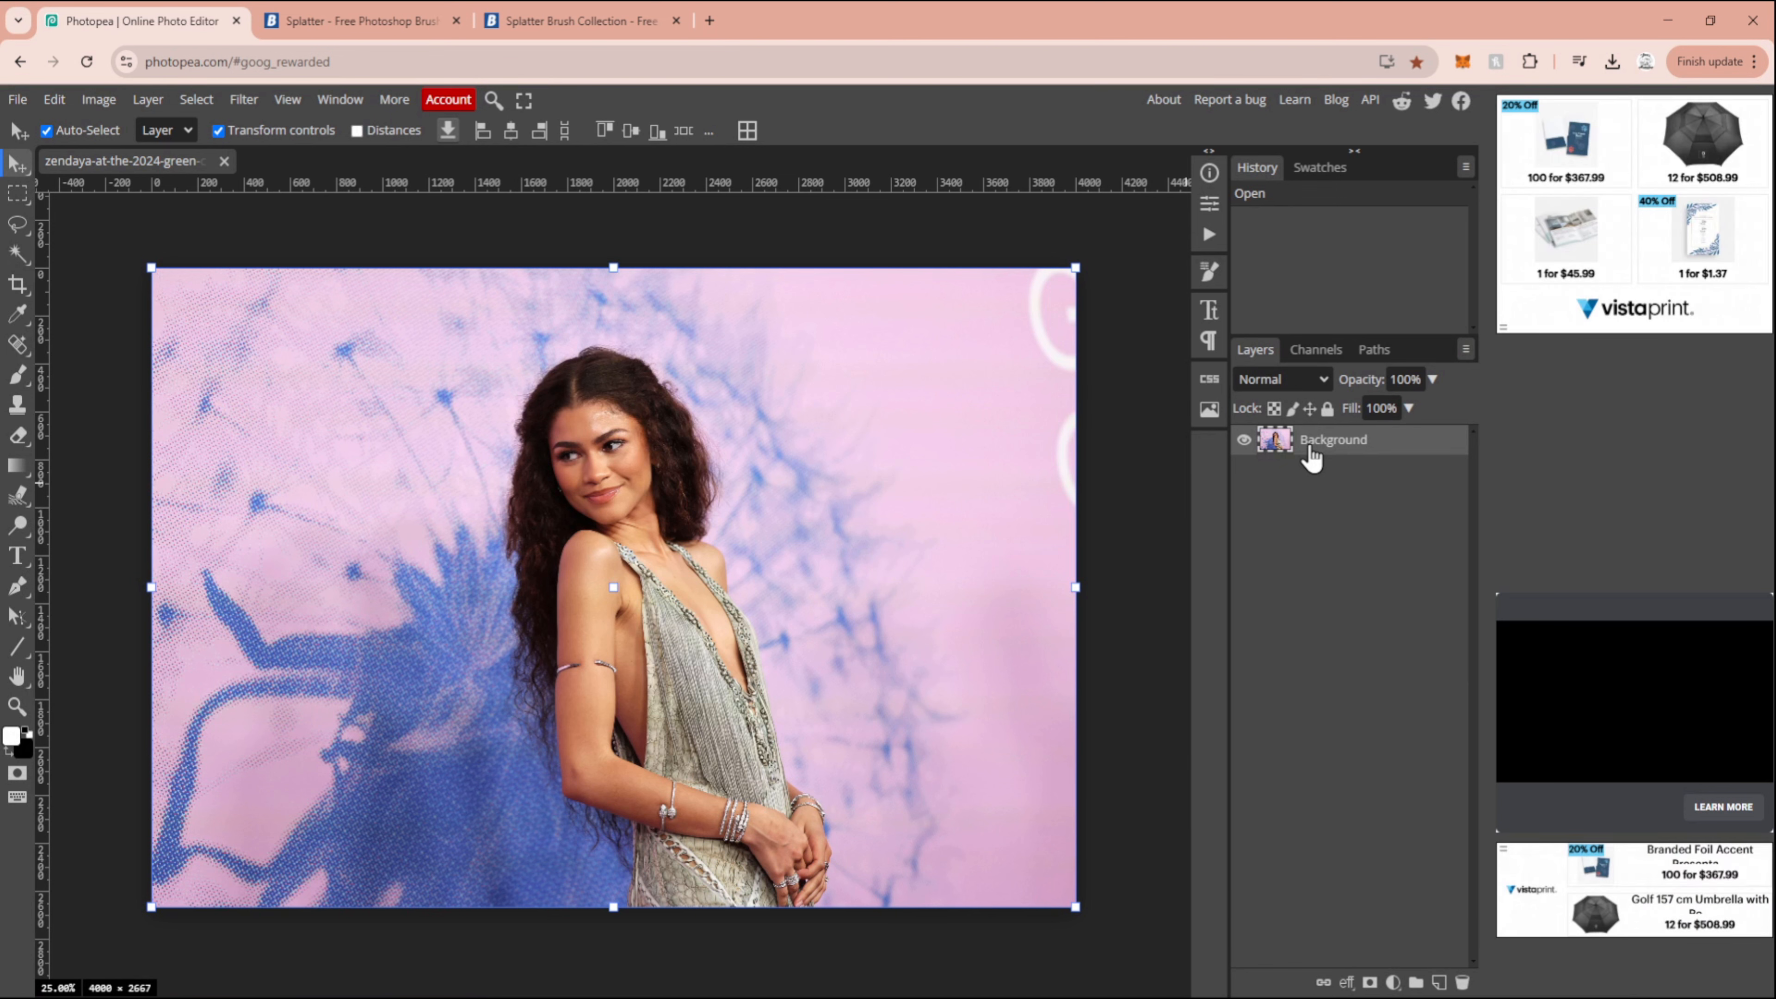
# Duplicate the Background photo layer, hiding the original, and give the copy a black mask that conceals everything
pyautogui.hotkey('ctrl', 'j')
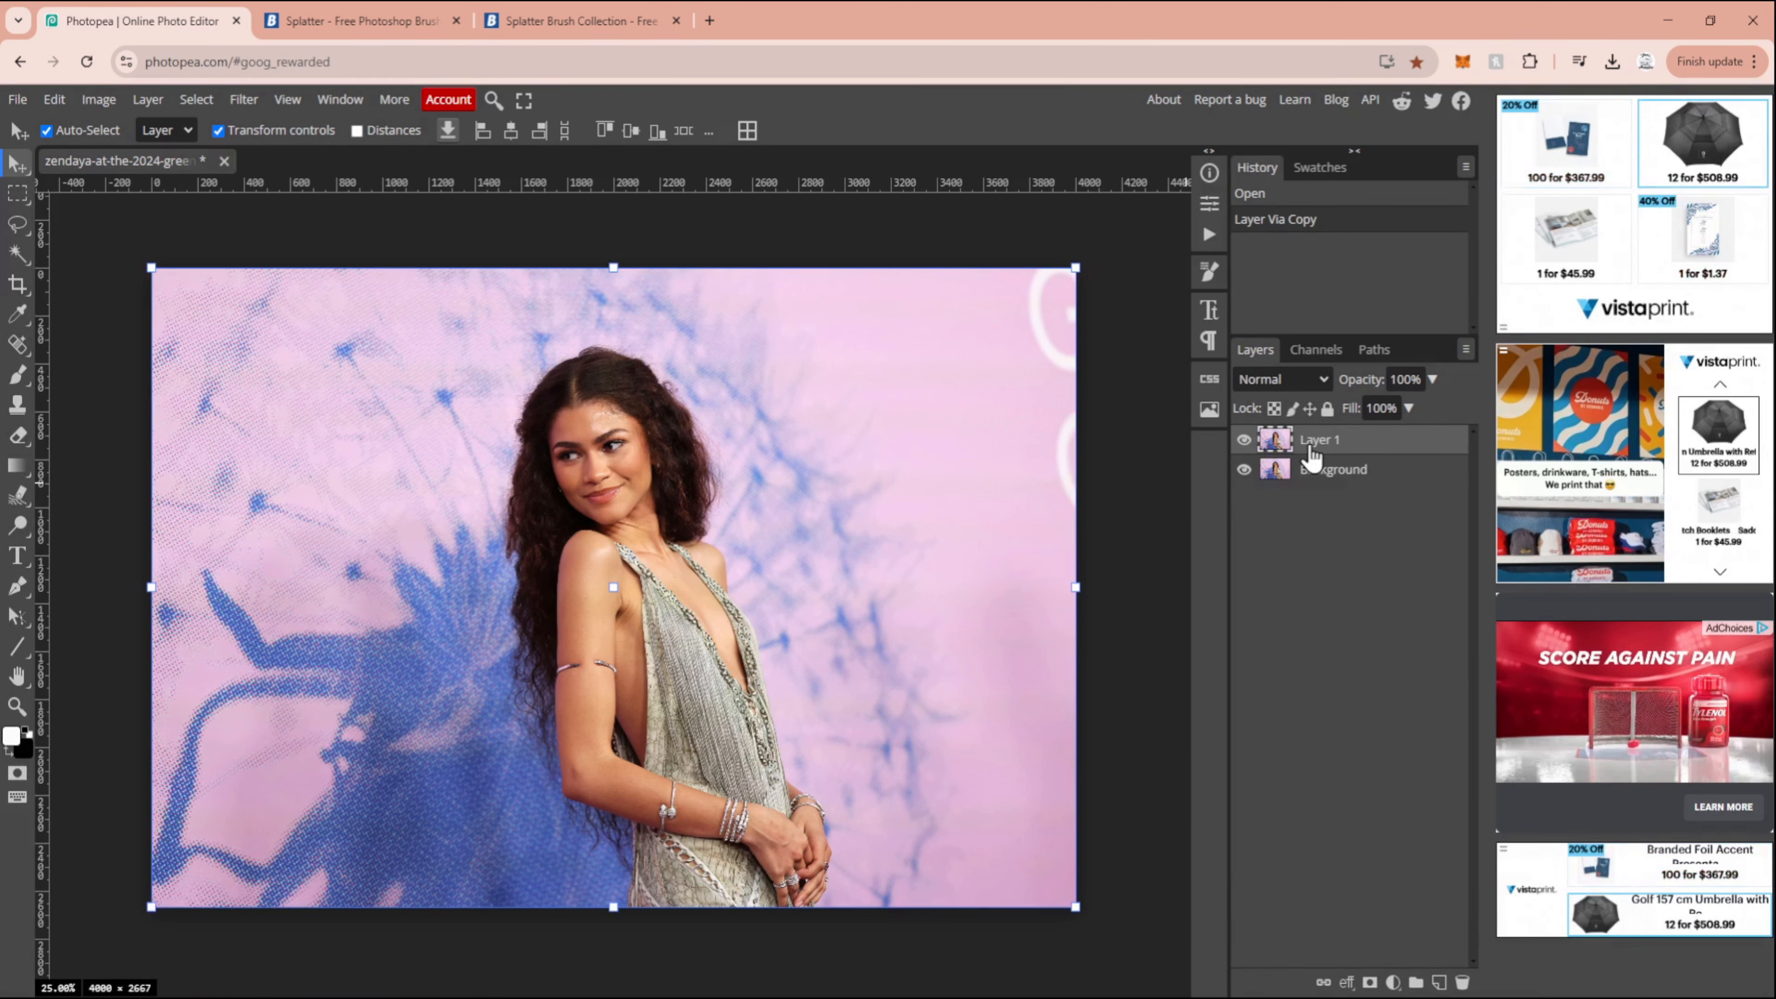
pyautogui.click(1243, 470)
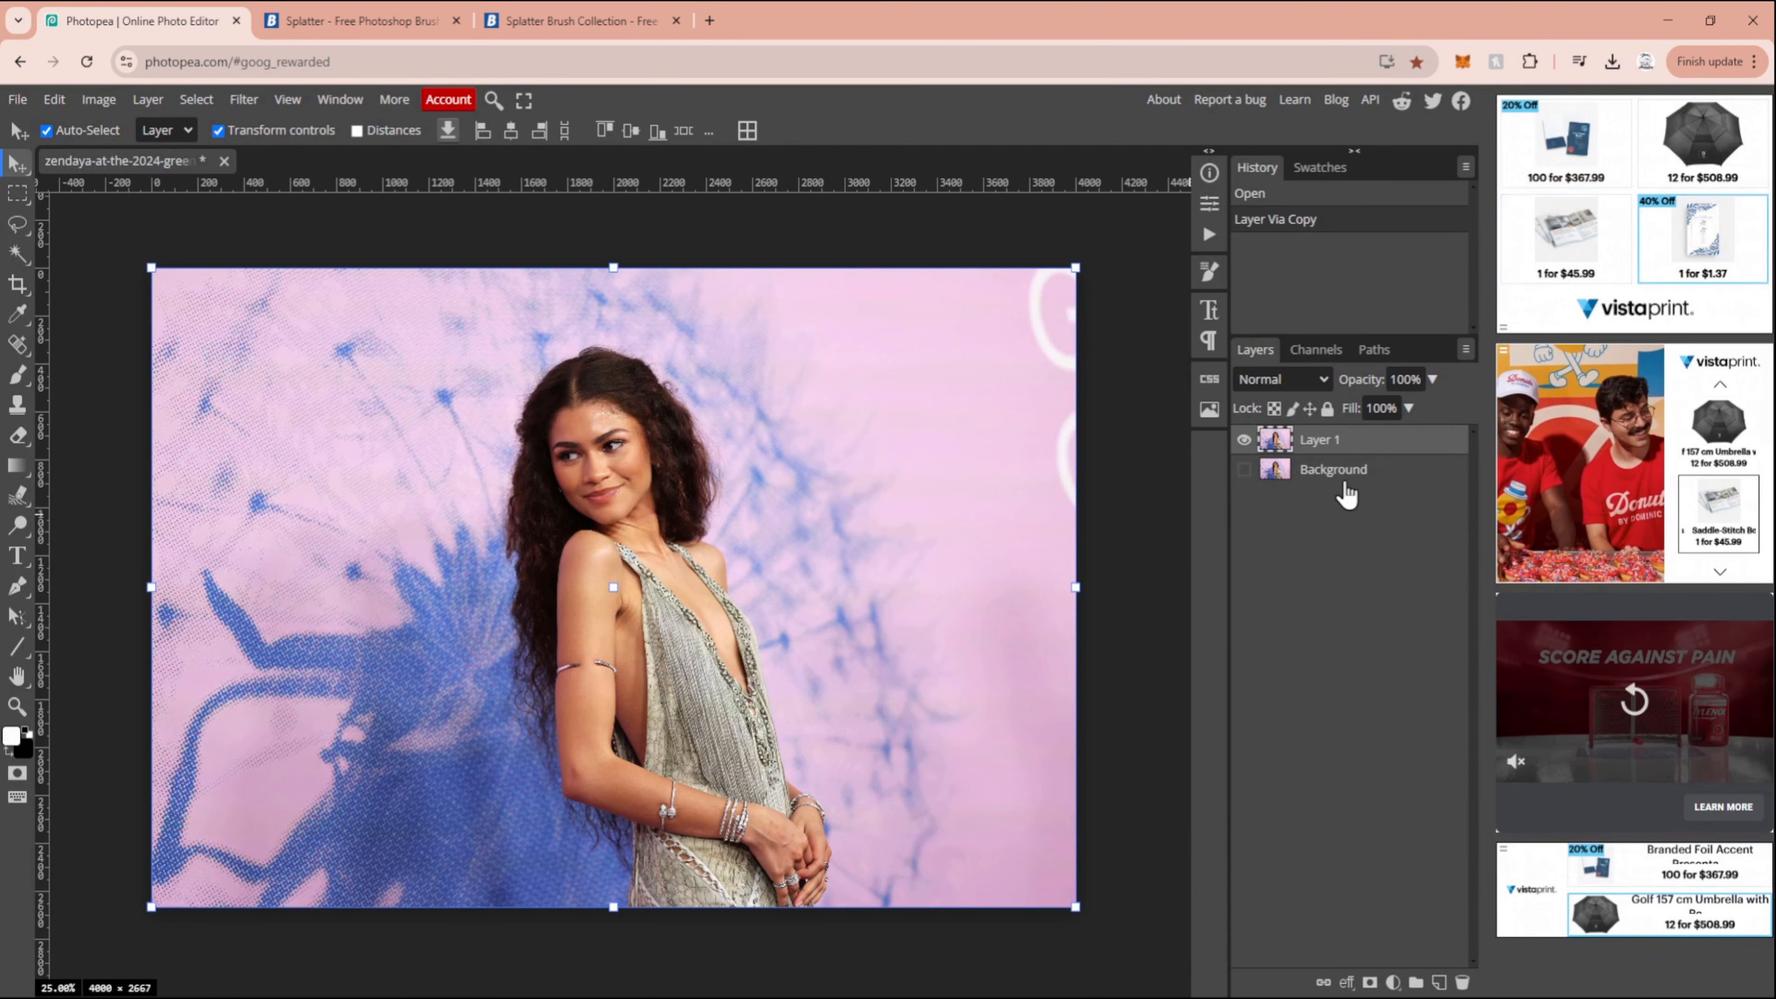
pyautogui.keyDown('alt'); pyautogui.click(1370, 981); pyautogui.keyUp('alt')
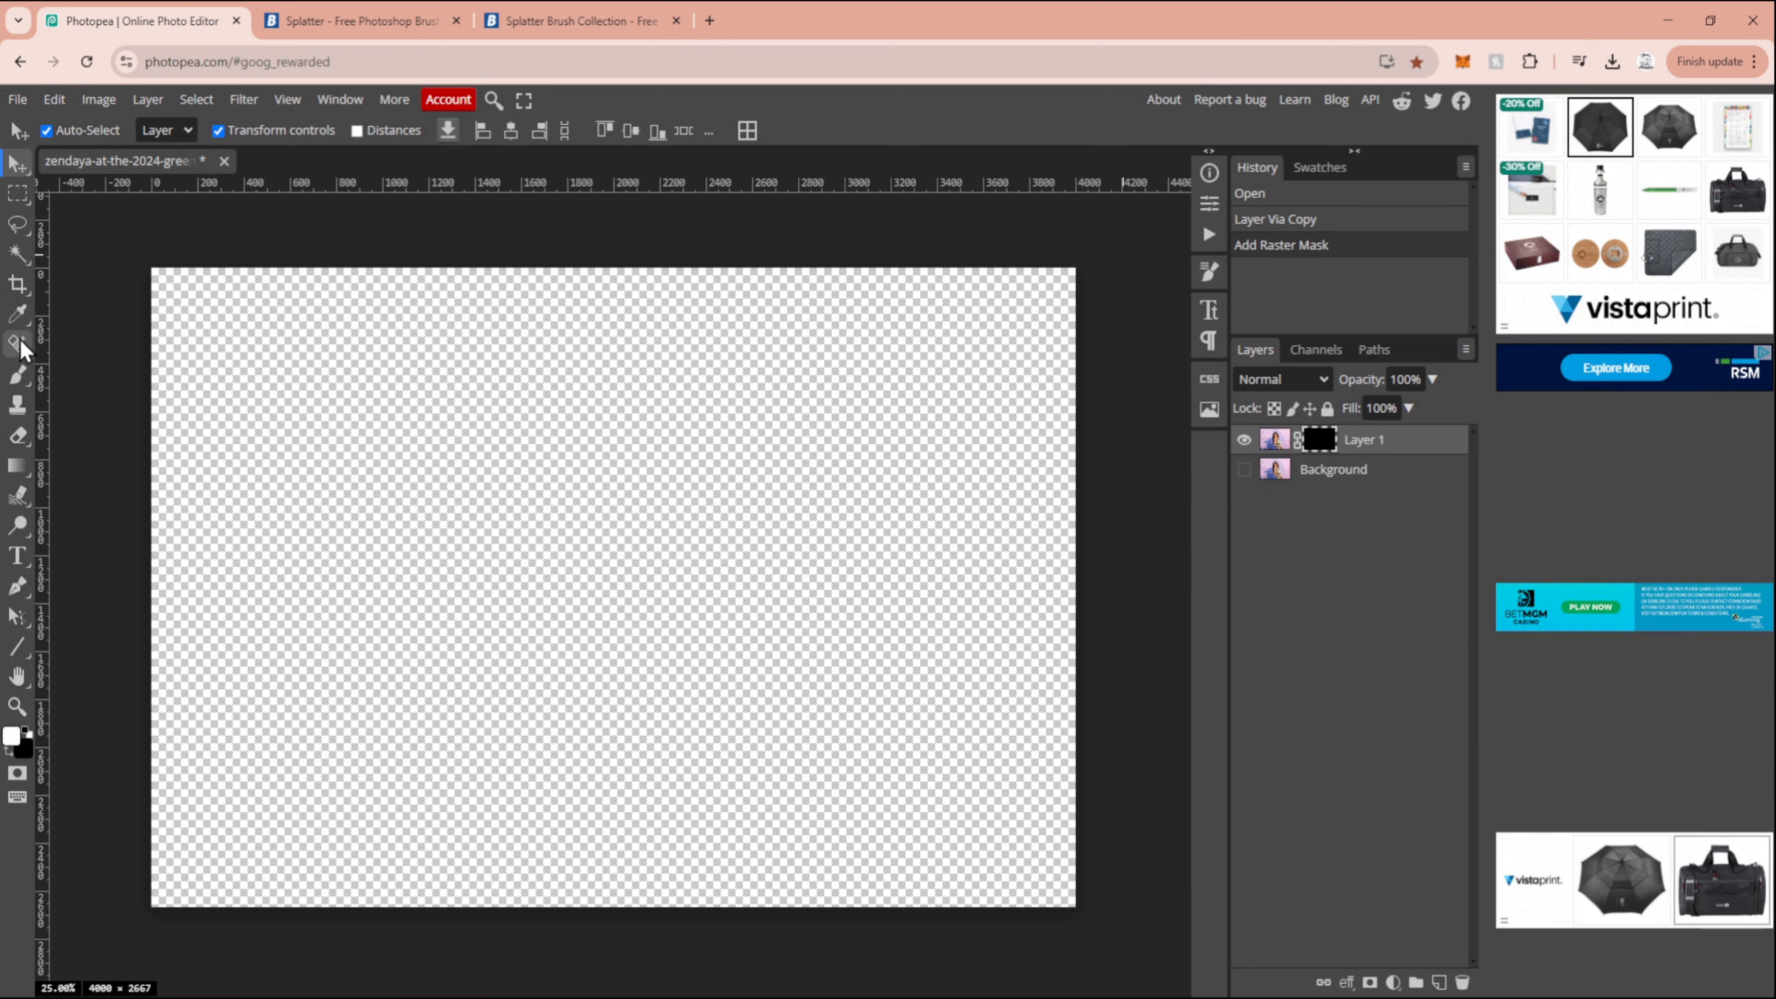
# Stamp white splatters on Layer 1's mask around the subject's head and shoulder area, using the 2148 Splatter Brush Set tip at 730 px
pyautogui.click(18, 376)
pyautogui.click(65, 131)
pyautogui.scroll(-5, 108, 322)
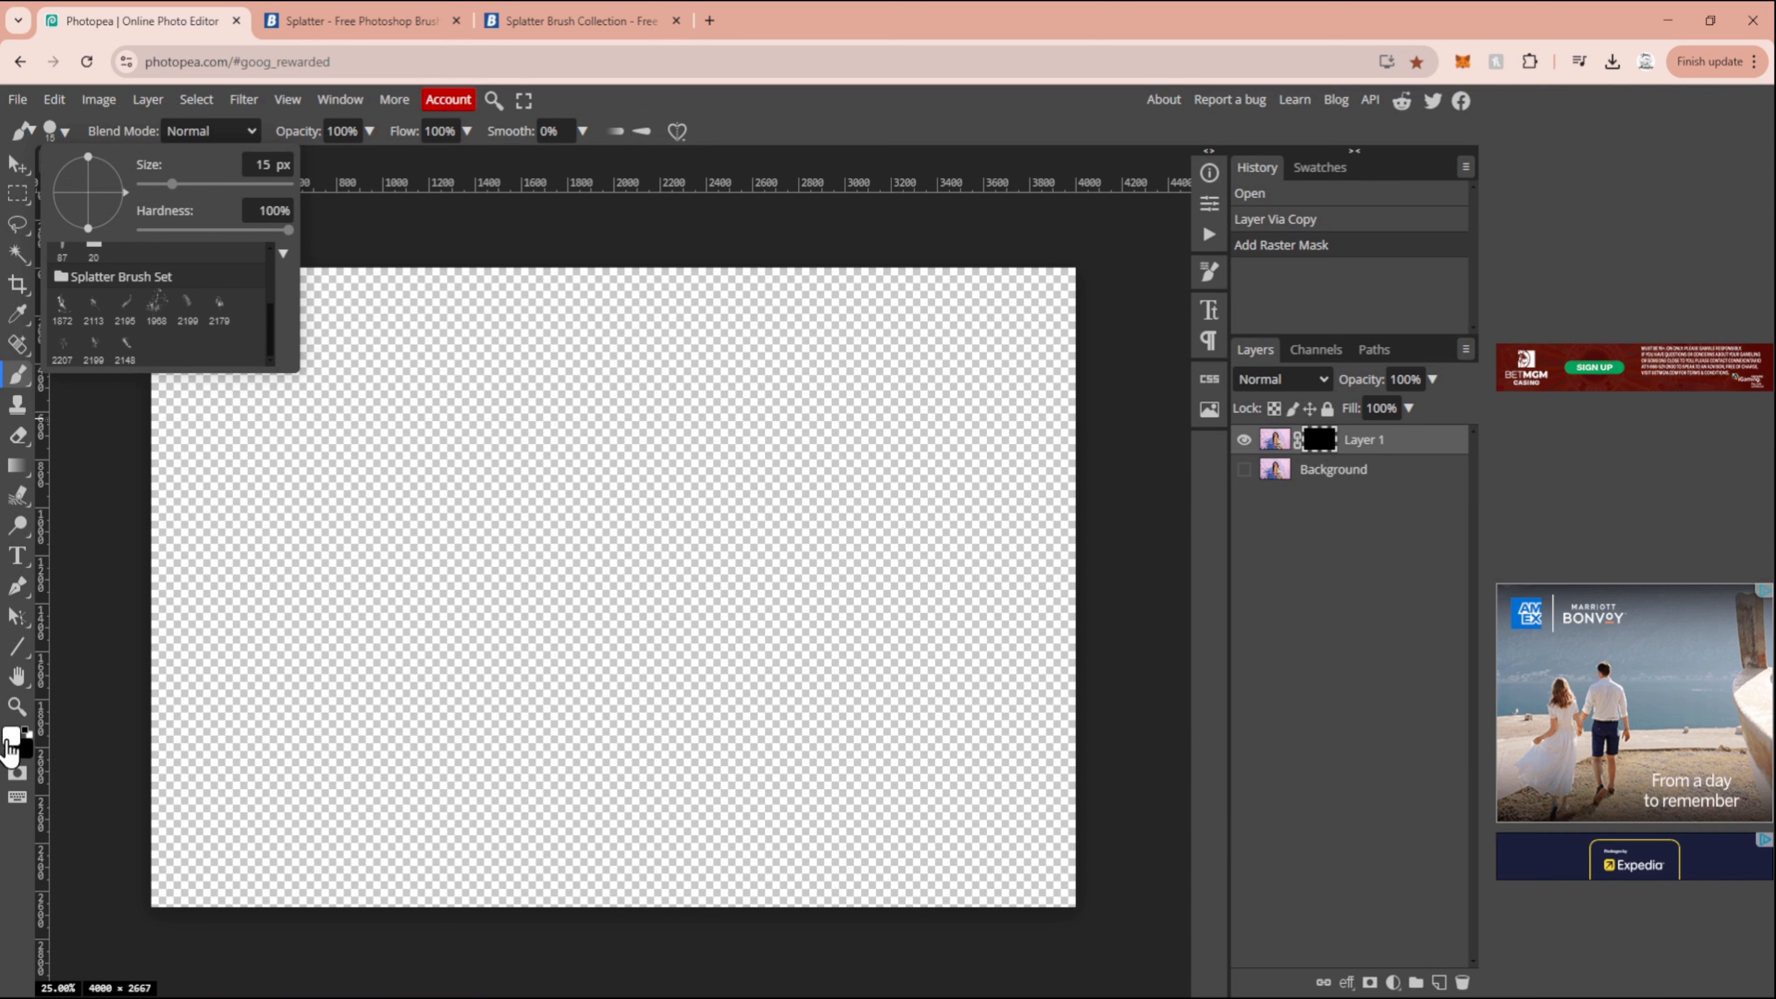
pyautogui.click(126, 344)
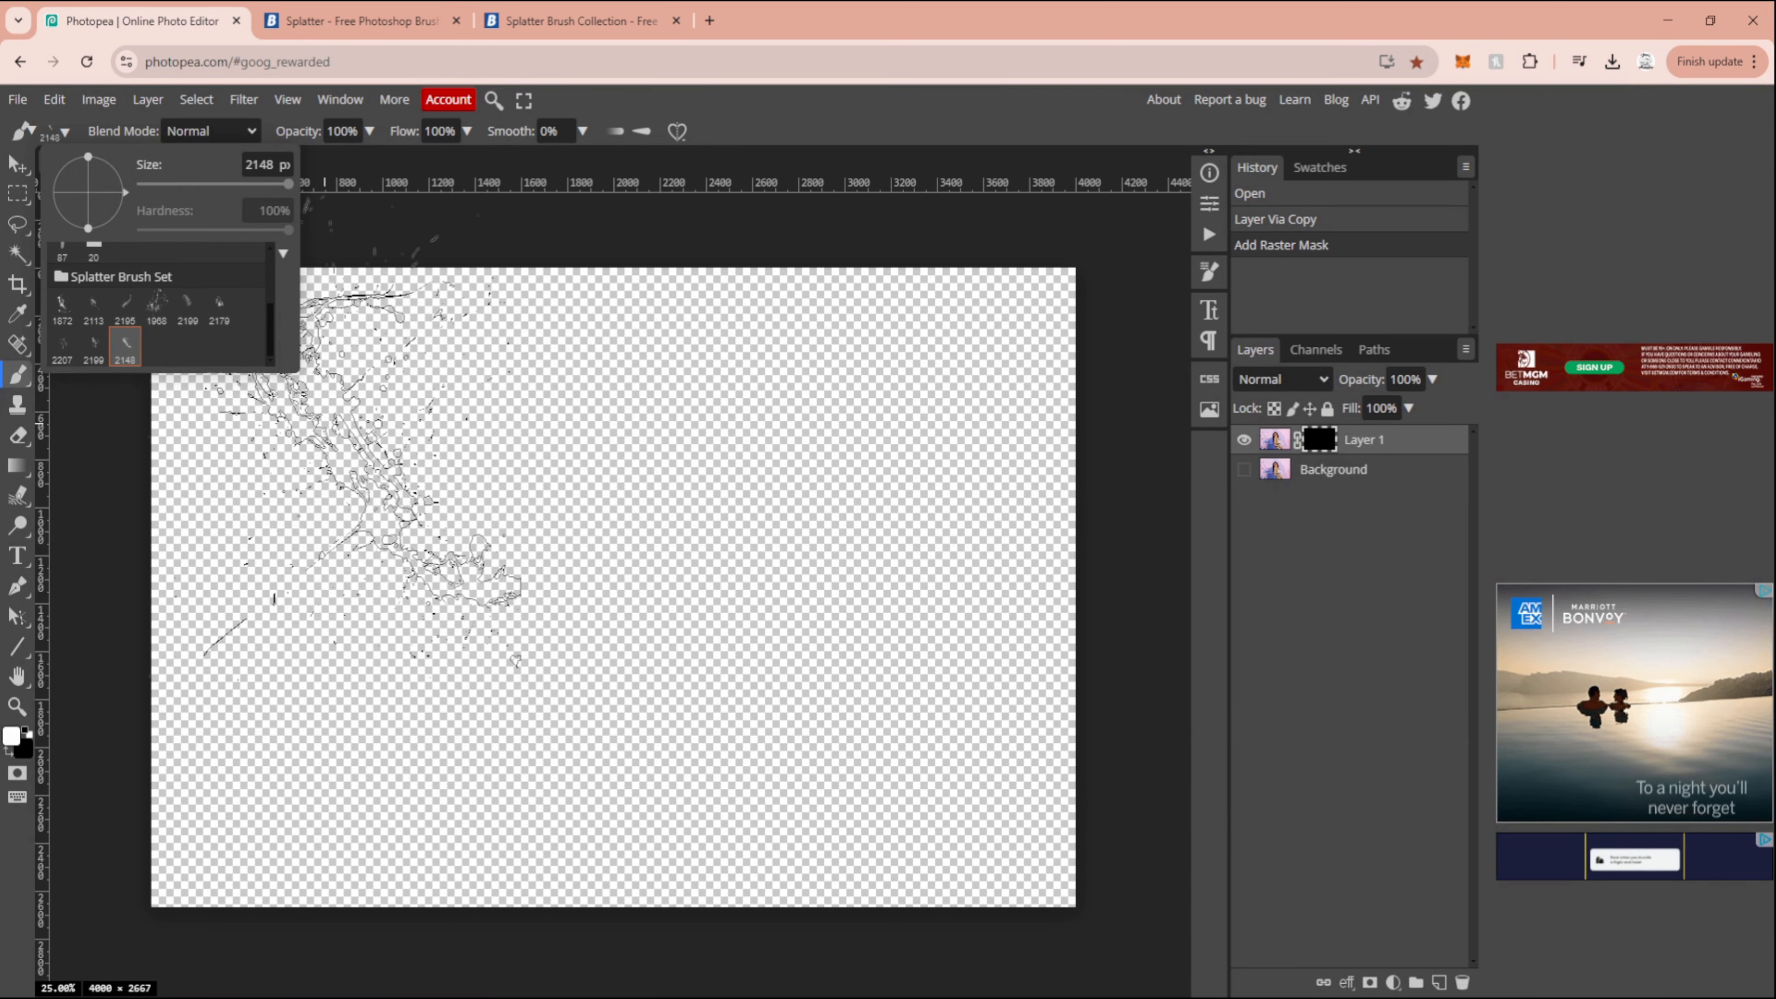
pyautogui.moveTo(265, 190); pyautogui.dragTo(274, 190)
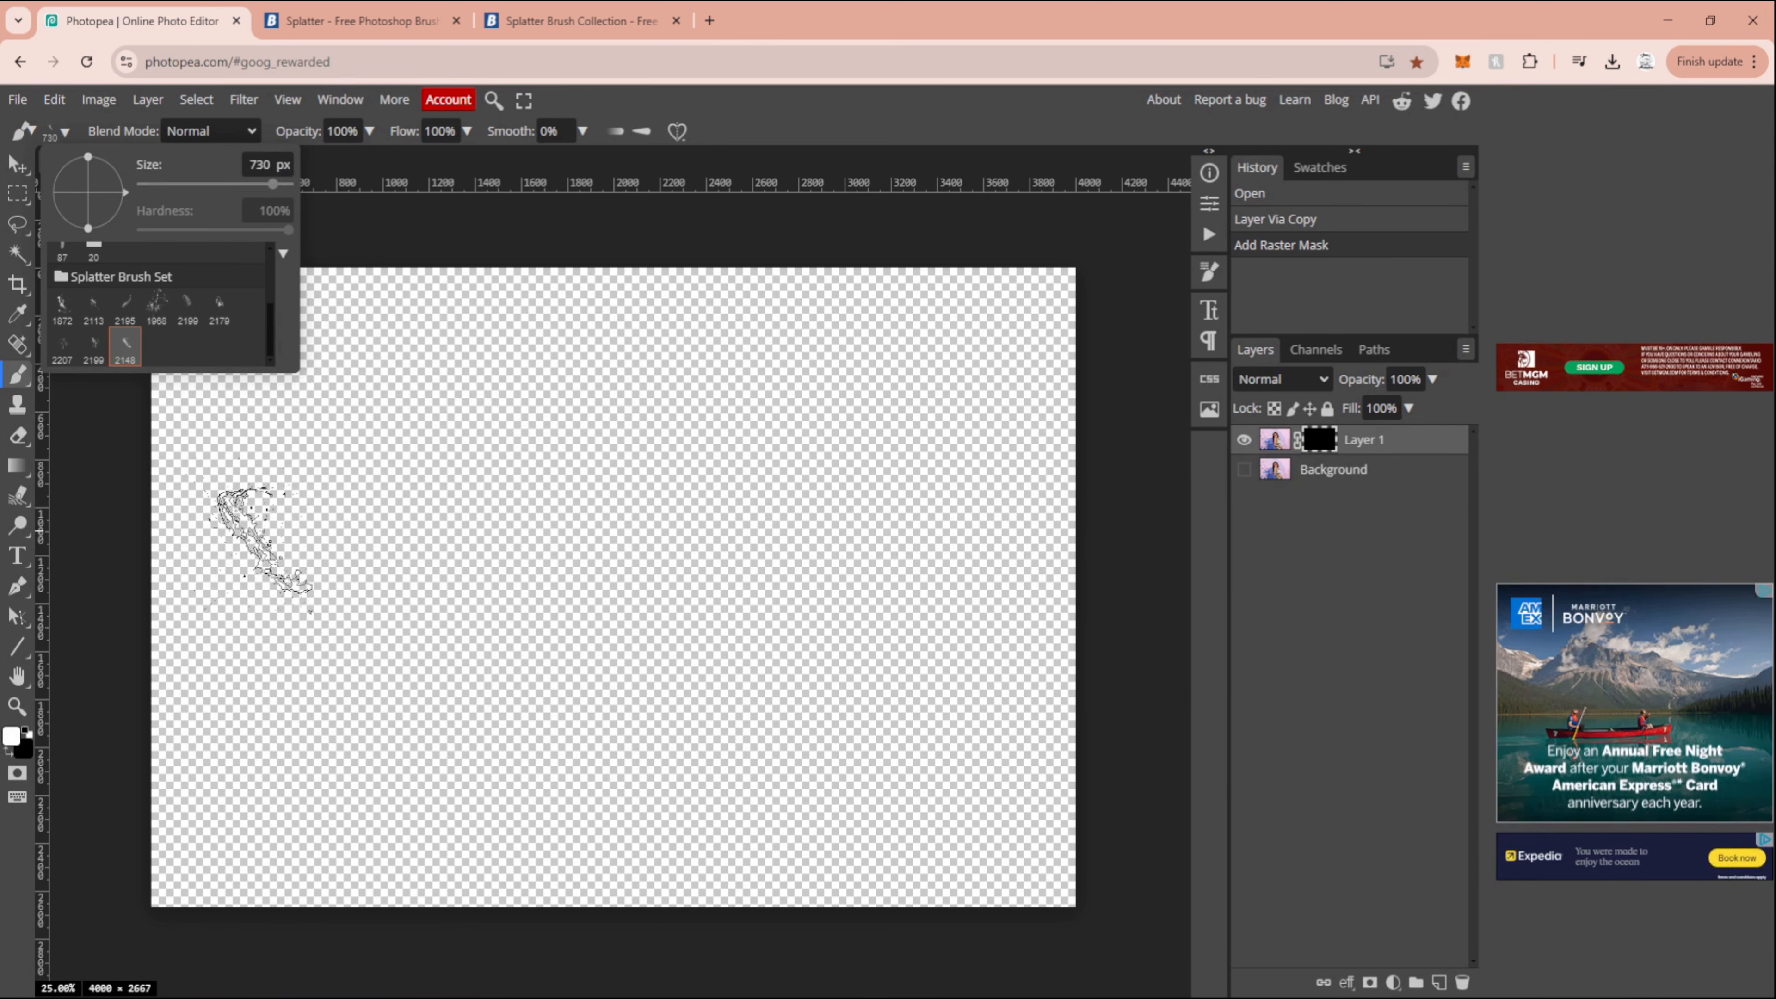
pyautogui.click(606, 434)
pyautogui.click(551, 356)
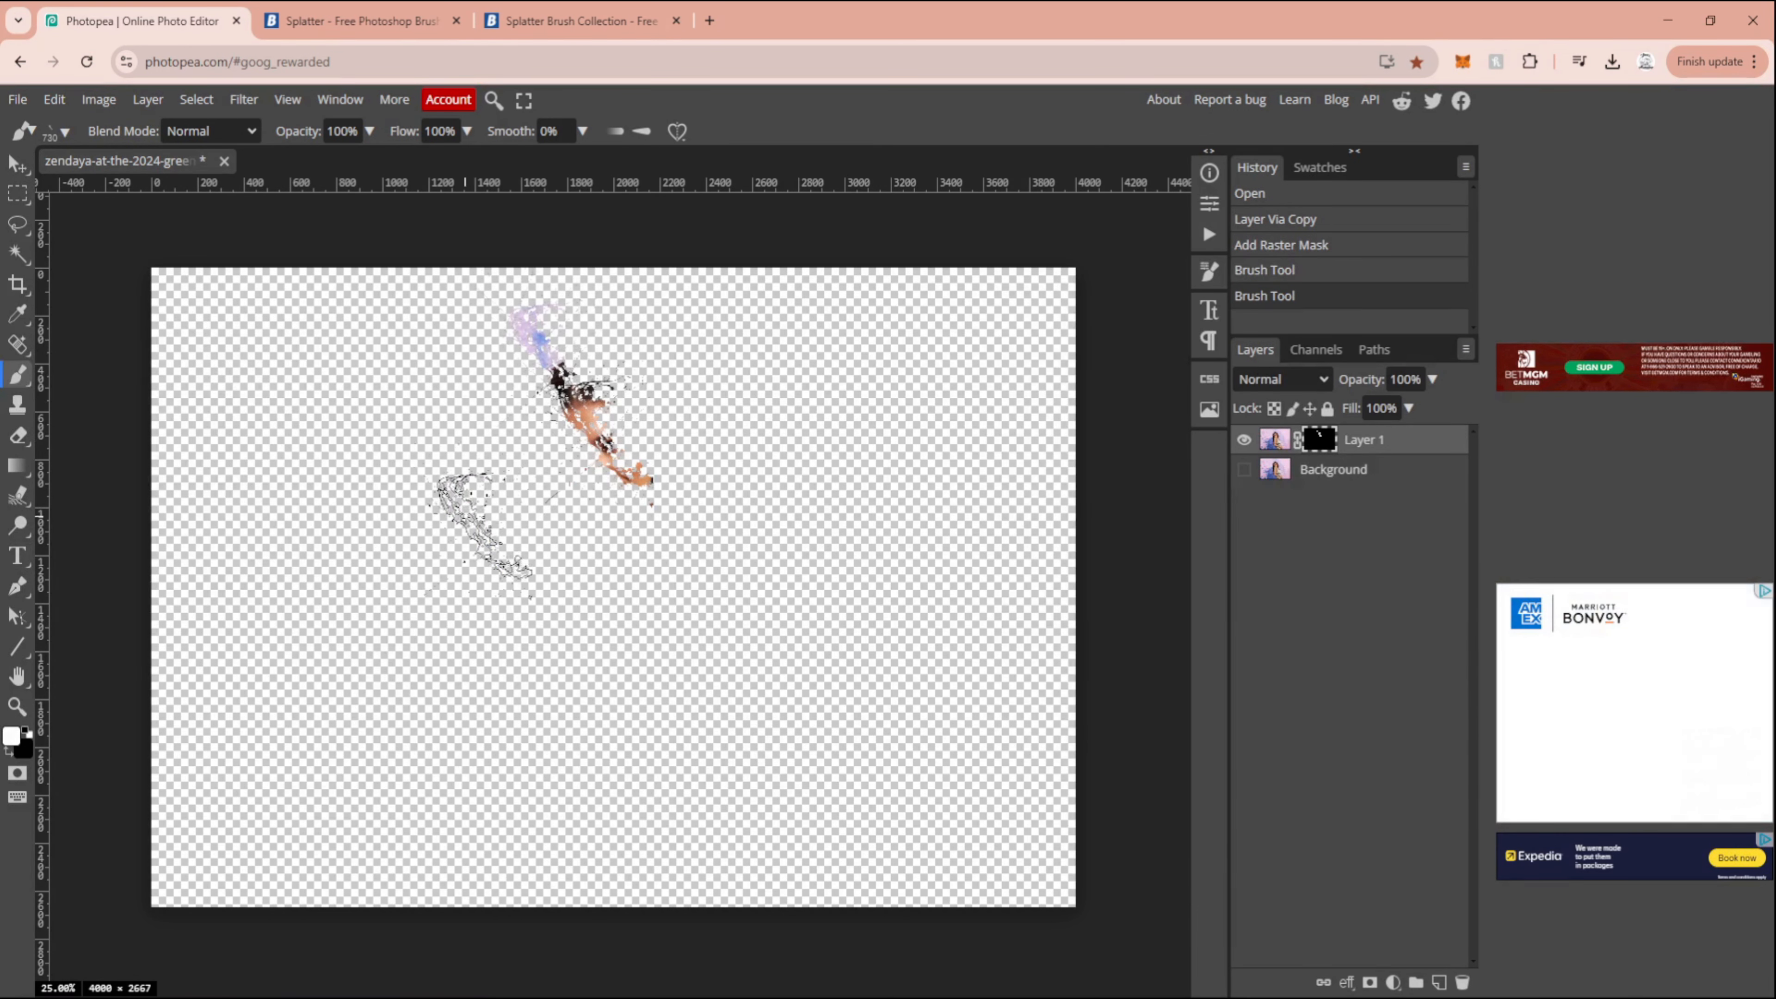
pyautogui.click(480, 527)
pyautogui.click(587, 430)
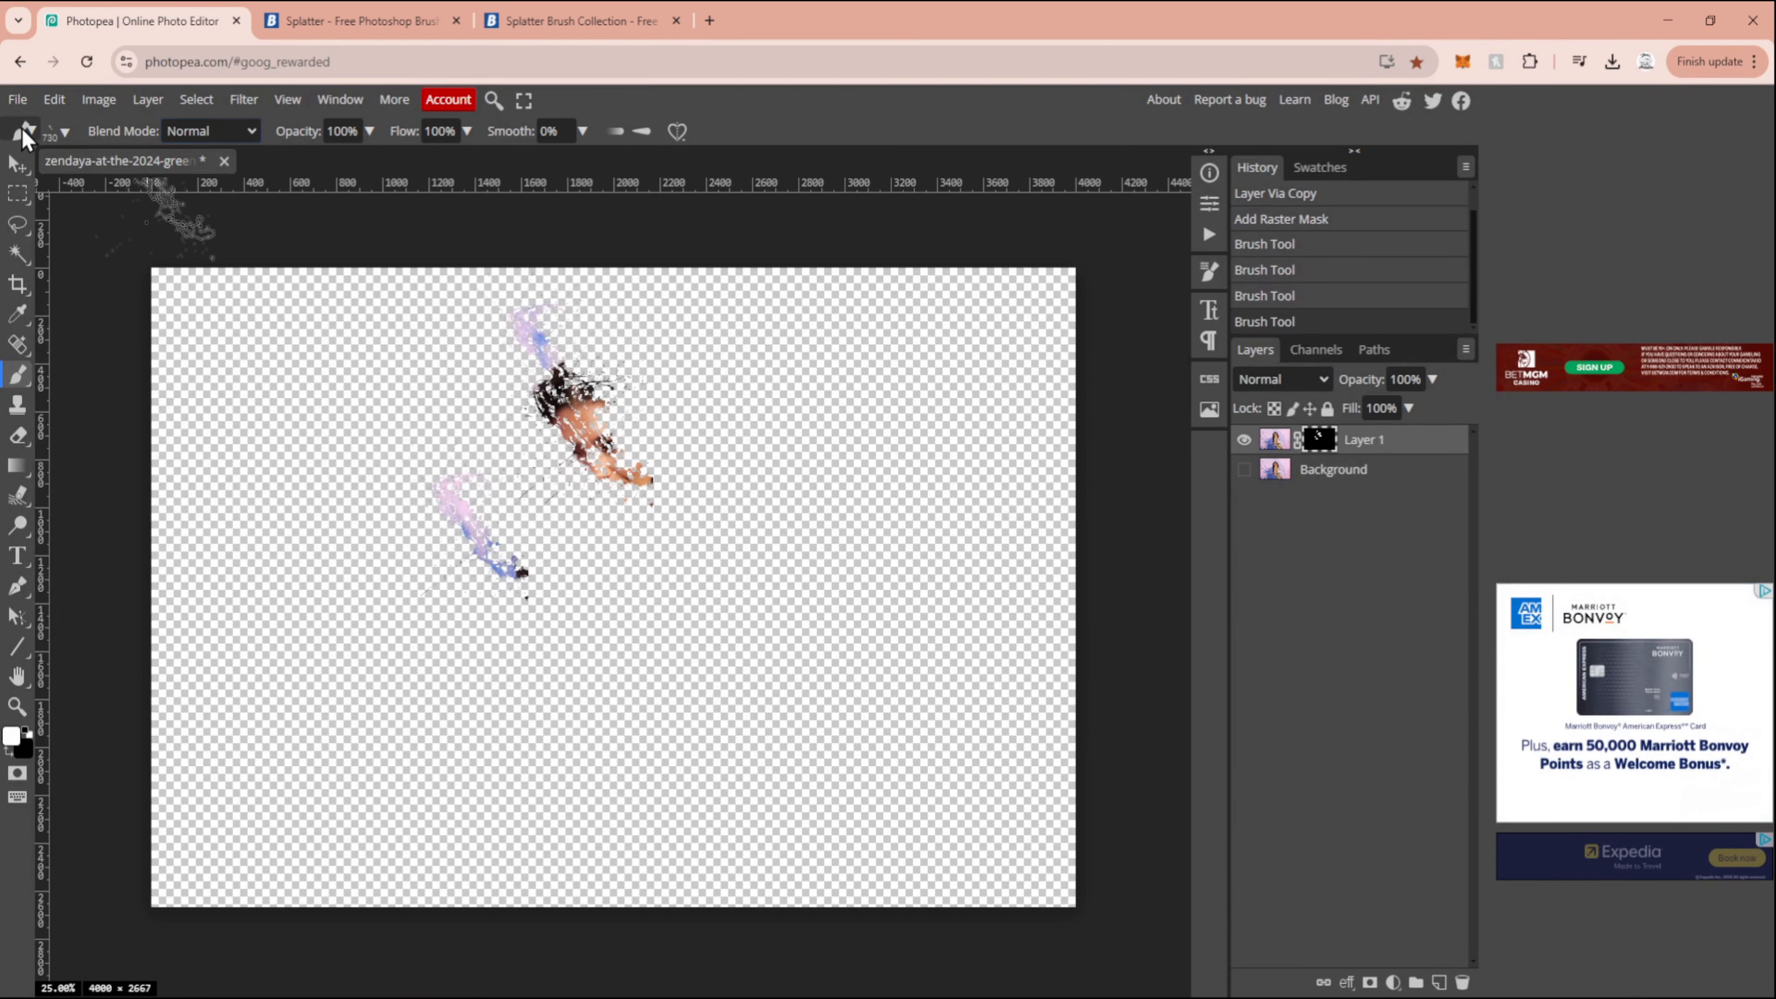
# Rotate the splatter tip, enlarge it to 1000 px, and paint the mask on the photo's right side and diagonally up to the upper-left corner
pyautogui.click(57, 131)
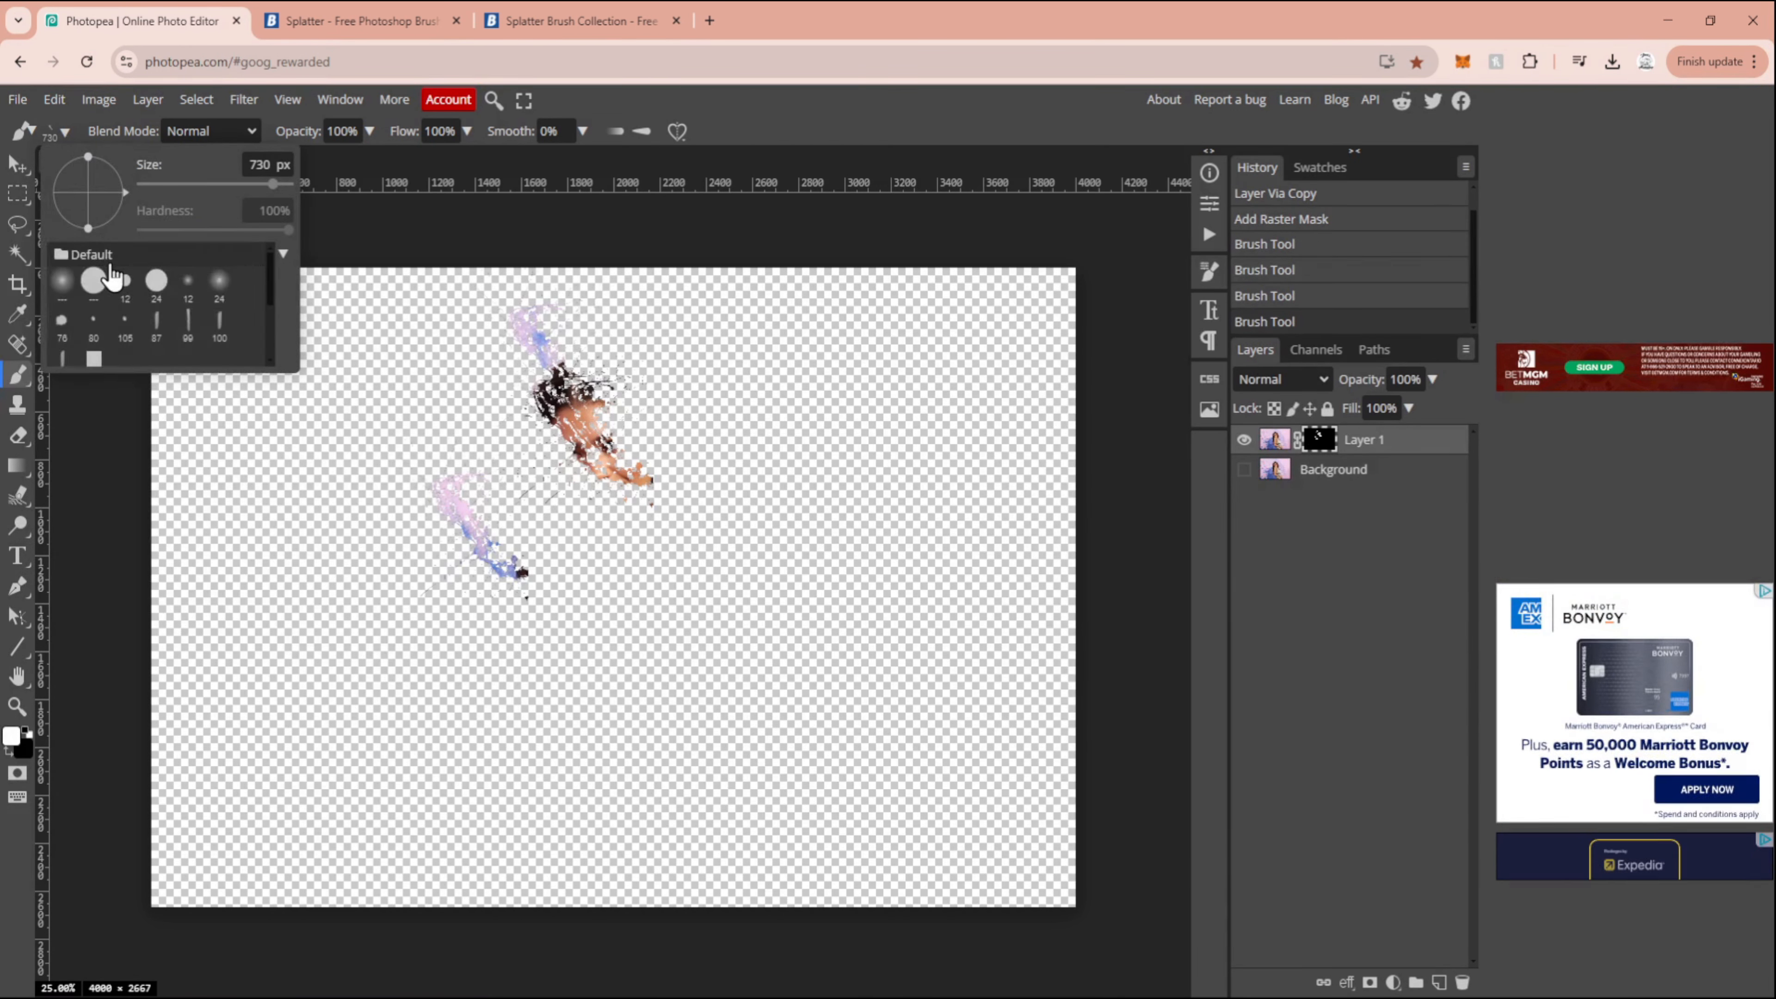
pyautogui.scroll(-3, 128, 264)
pyautogui.moveTo(124, 192); pyautogui.dragTo(83, 158)
pyautogui.moveTo(273, 184); pyautogui.dragTo(258, 184)
pyautogui.click(289, 184)
pyautogui.click(831, 454)
pyautogui.click(832, 790)
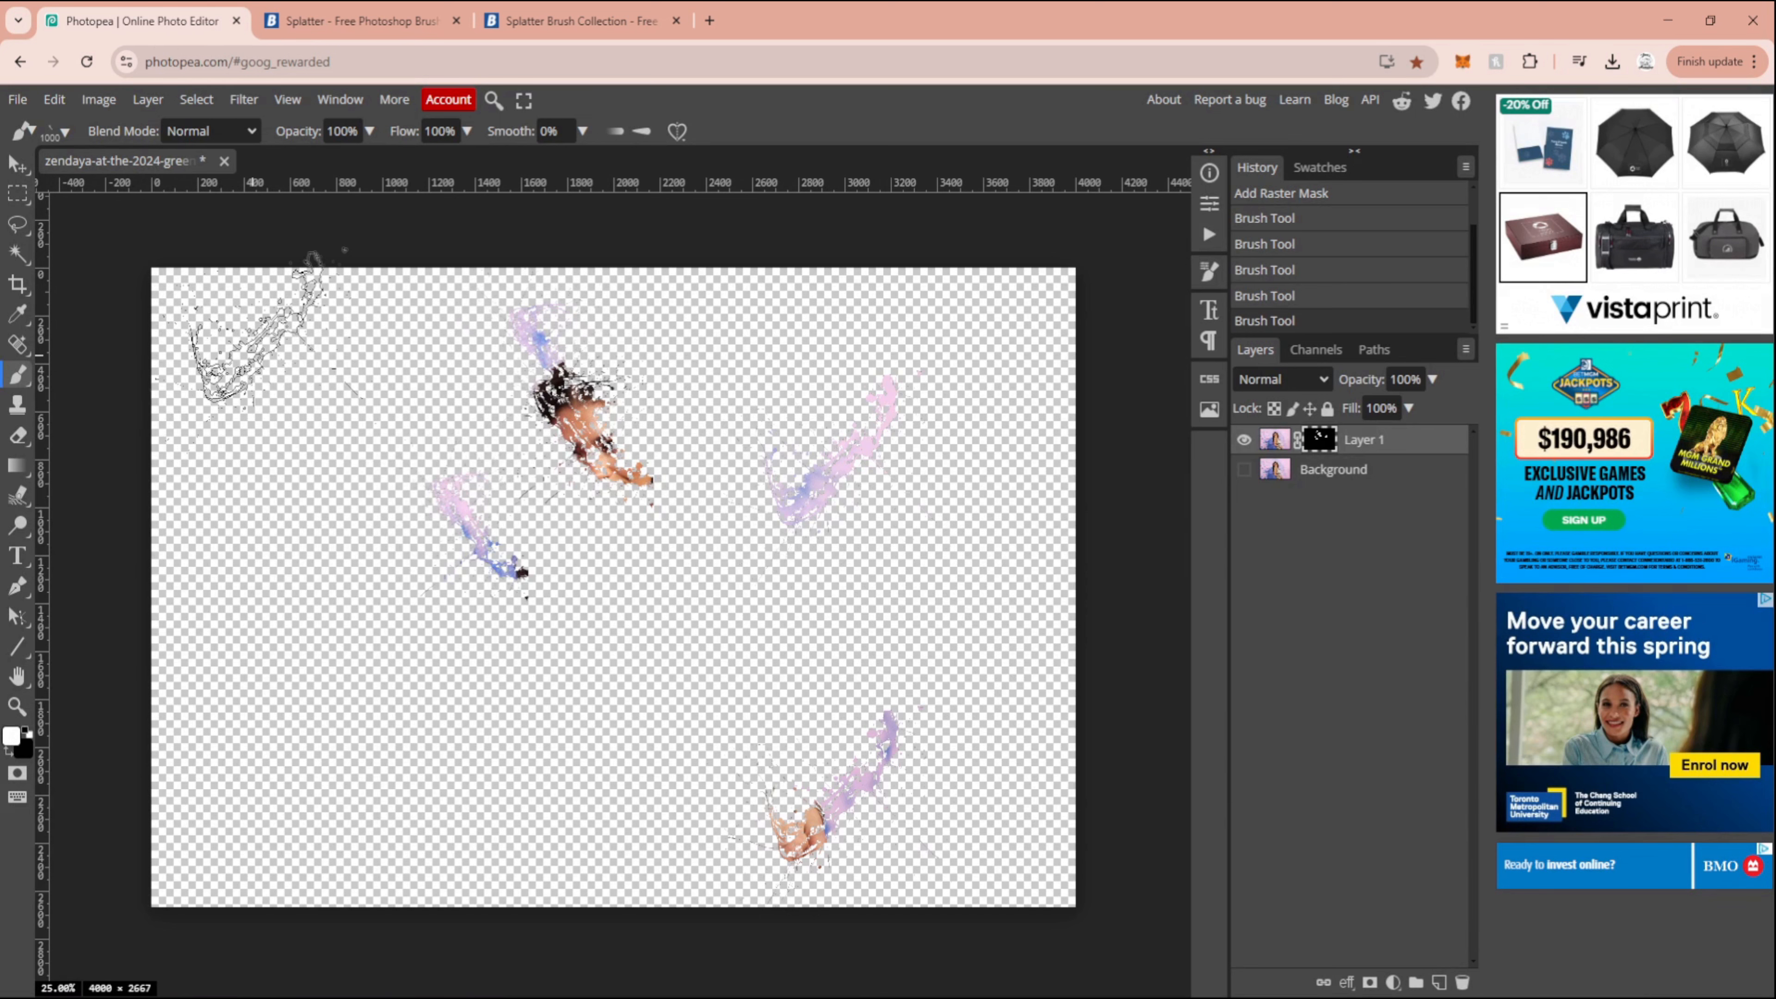
pyautogui.keyDown('shift'); pyautogui.click(256, 328); pyautogui.keyUp('shift')
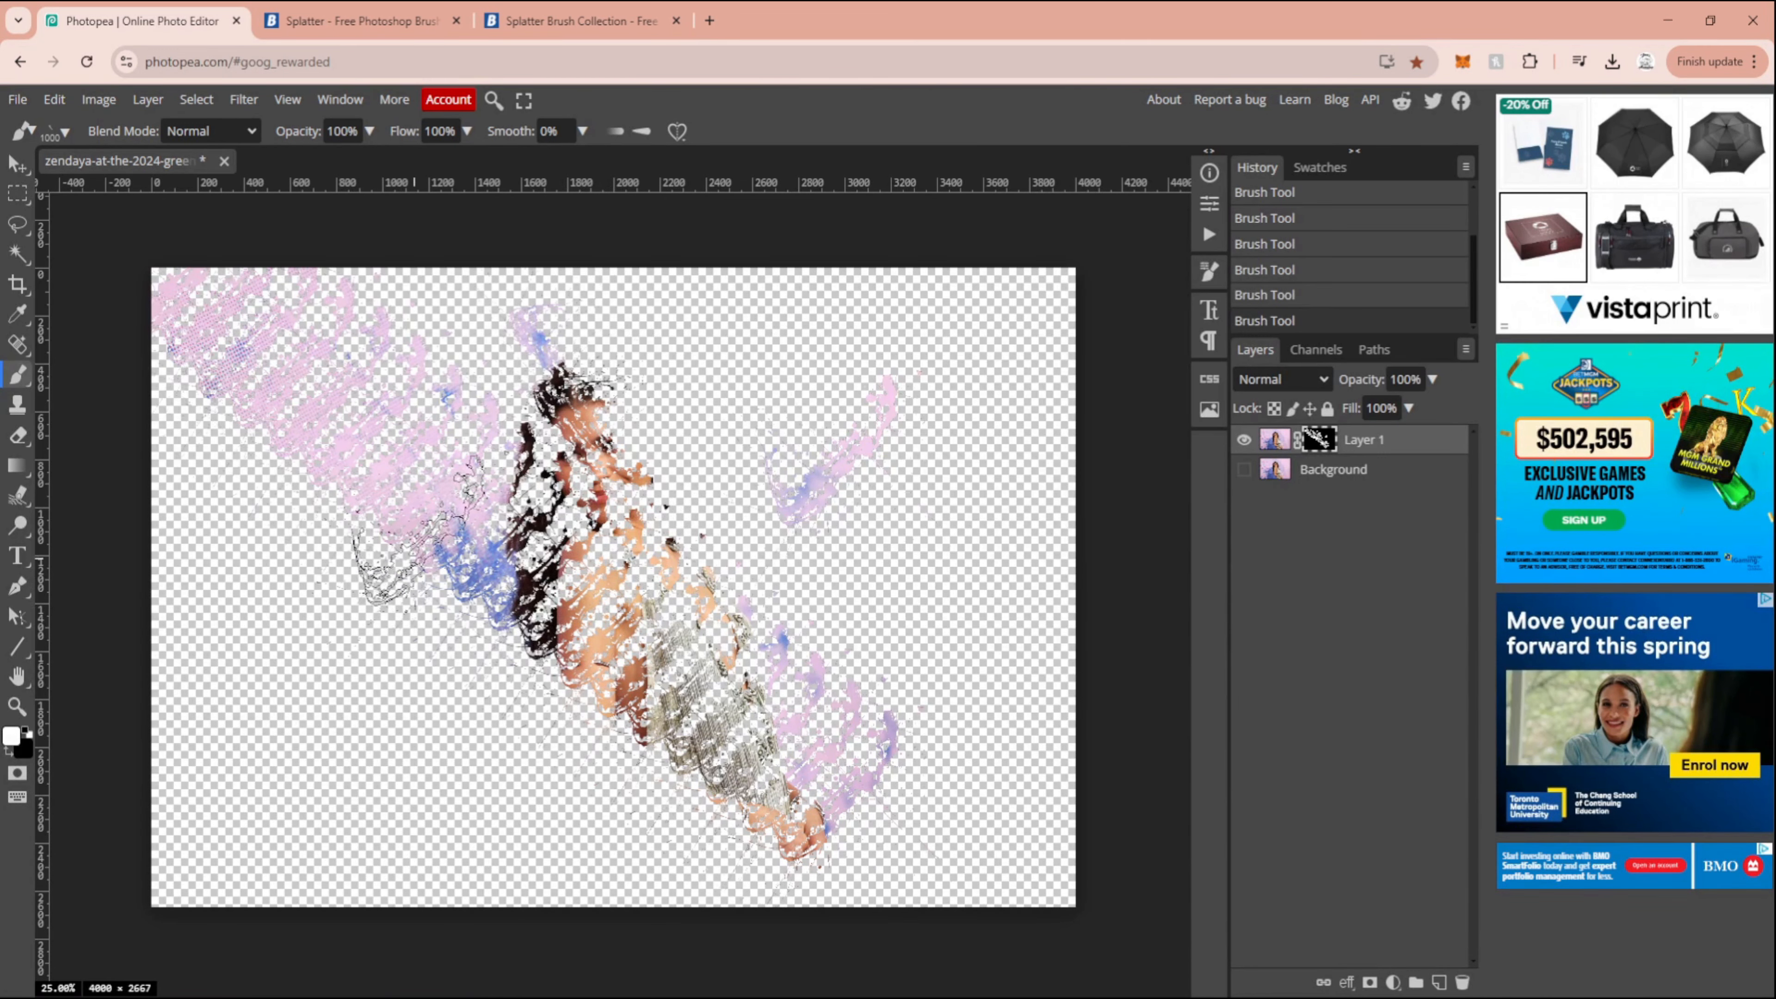
# Reveal the subject's face and the backdrop to the right of her with the 1872 splatter tip at 1872 px
pyautogui.click(61, 134)
pyautogui.scroll(-2, 174, 377)
pyautogui.scroll(-5, 117, 315)
pyautogui.click(62, 305)
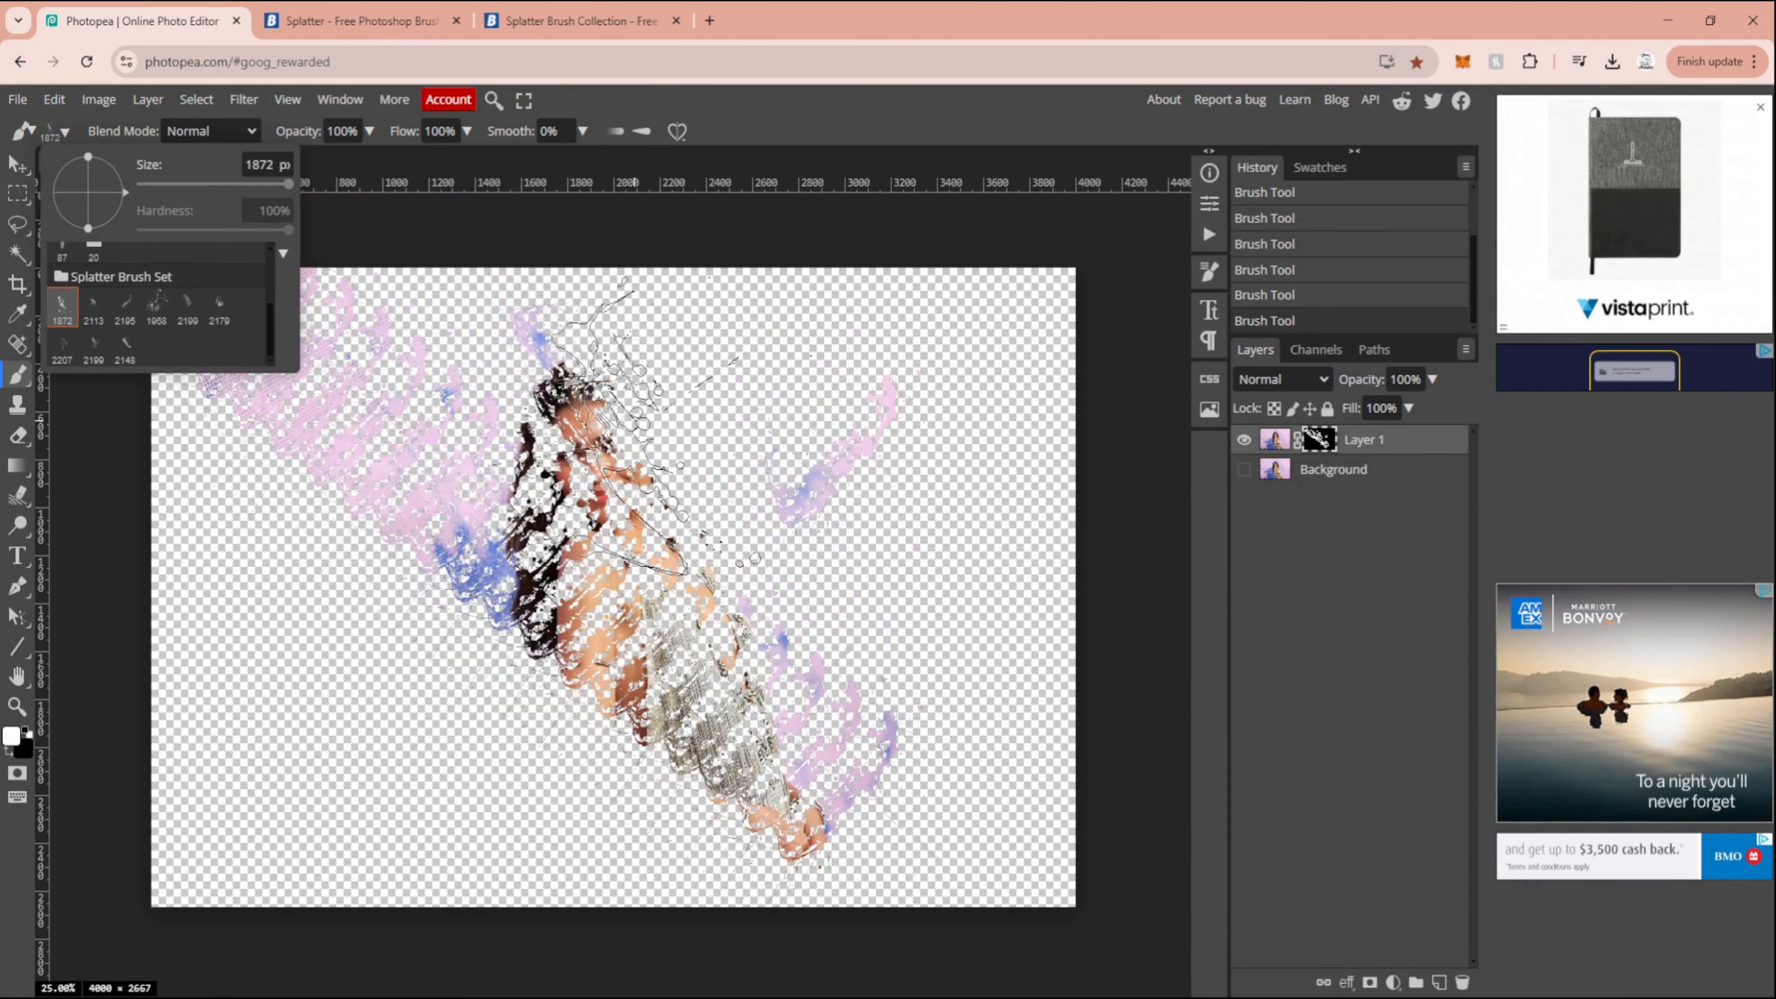
pyautogui.click(641, 422)
pyautogui.click(846, 455)
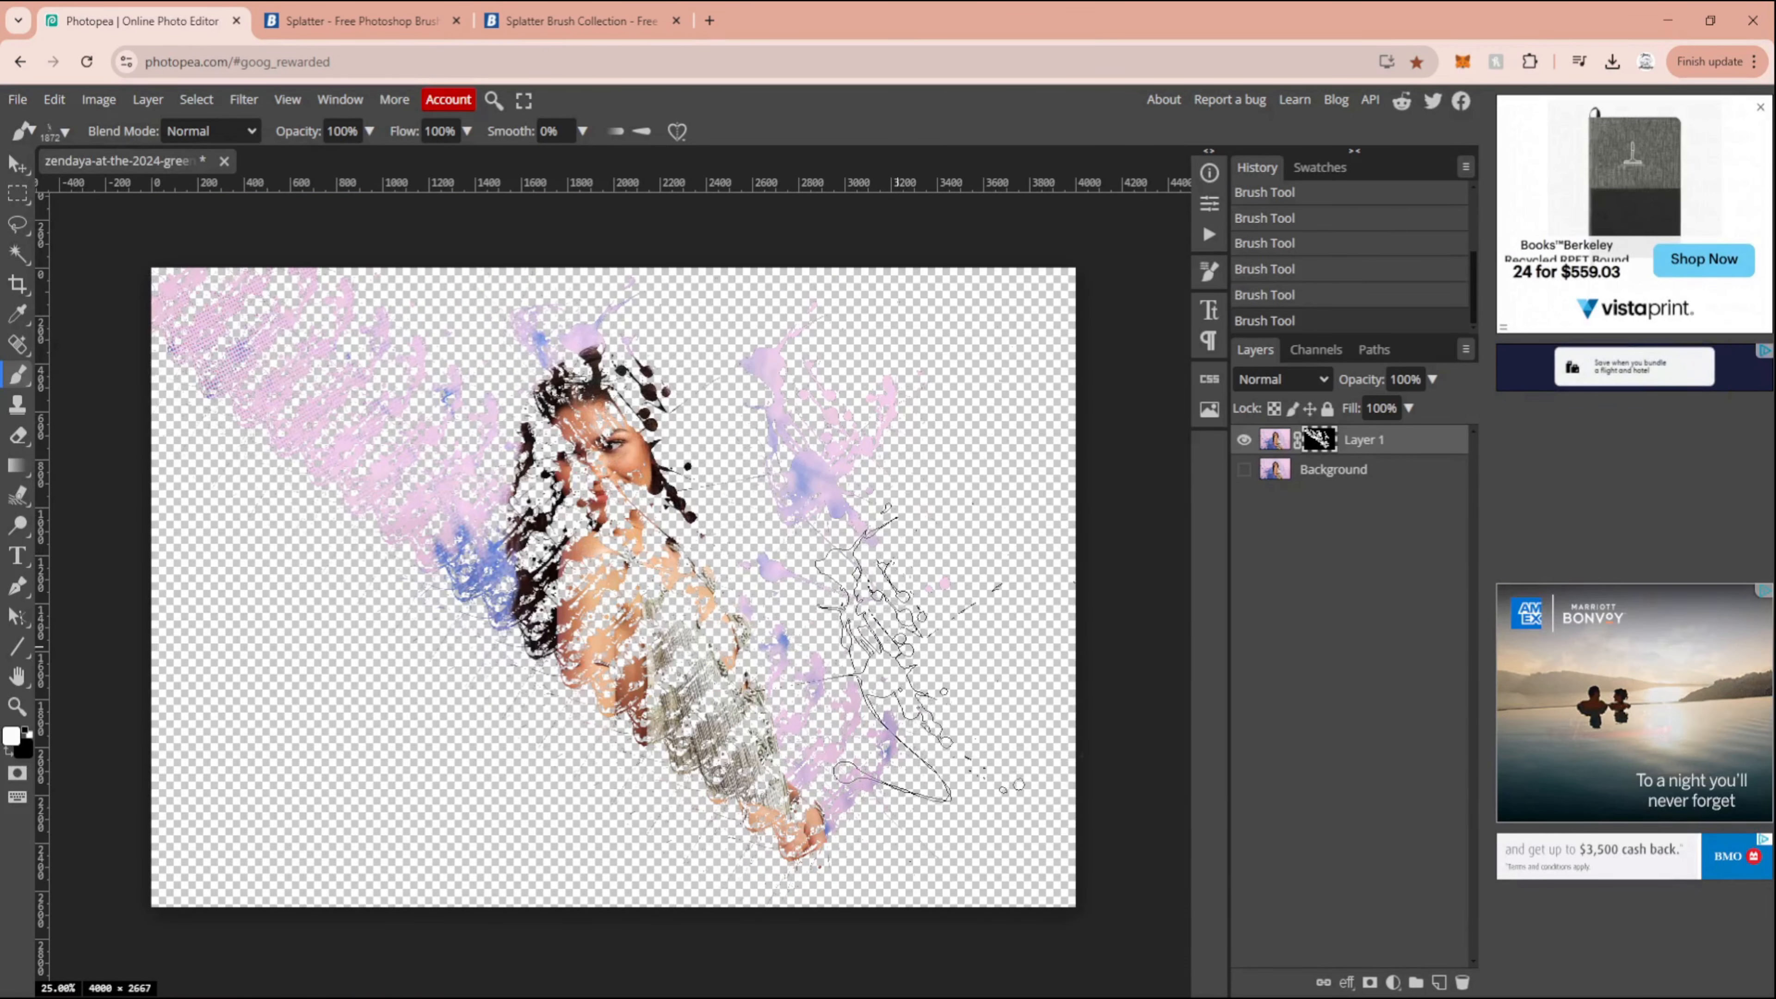
# Rotate the 1872 splatter tip and stamp the mask at the photo's lower left and above the subject's head
pyautogui.click(73, 133)
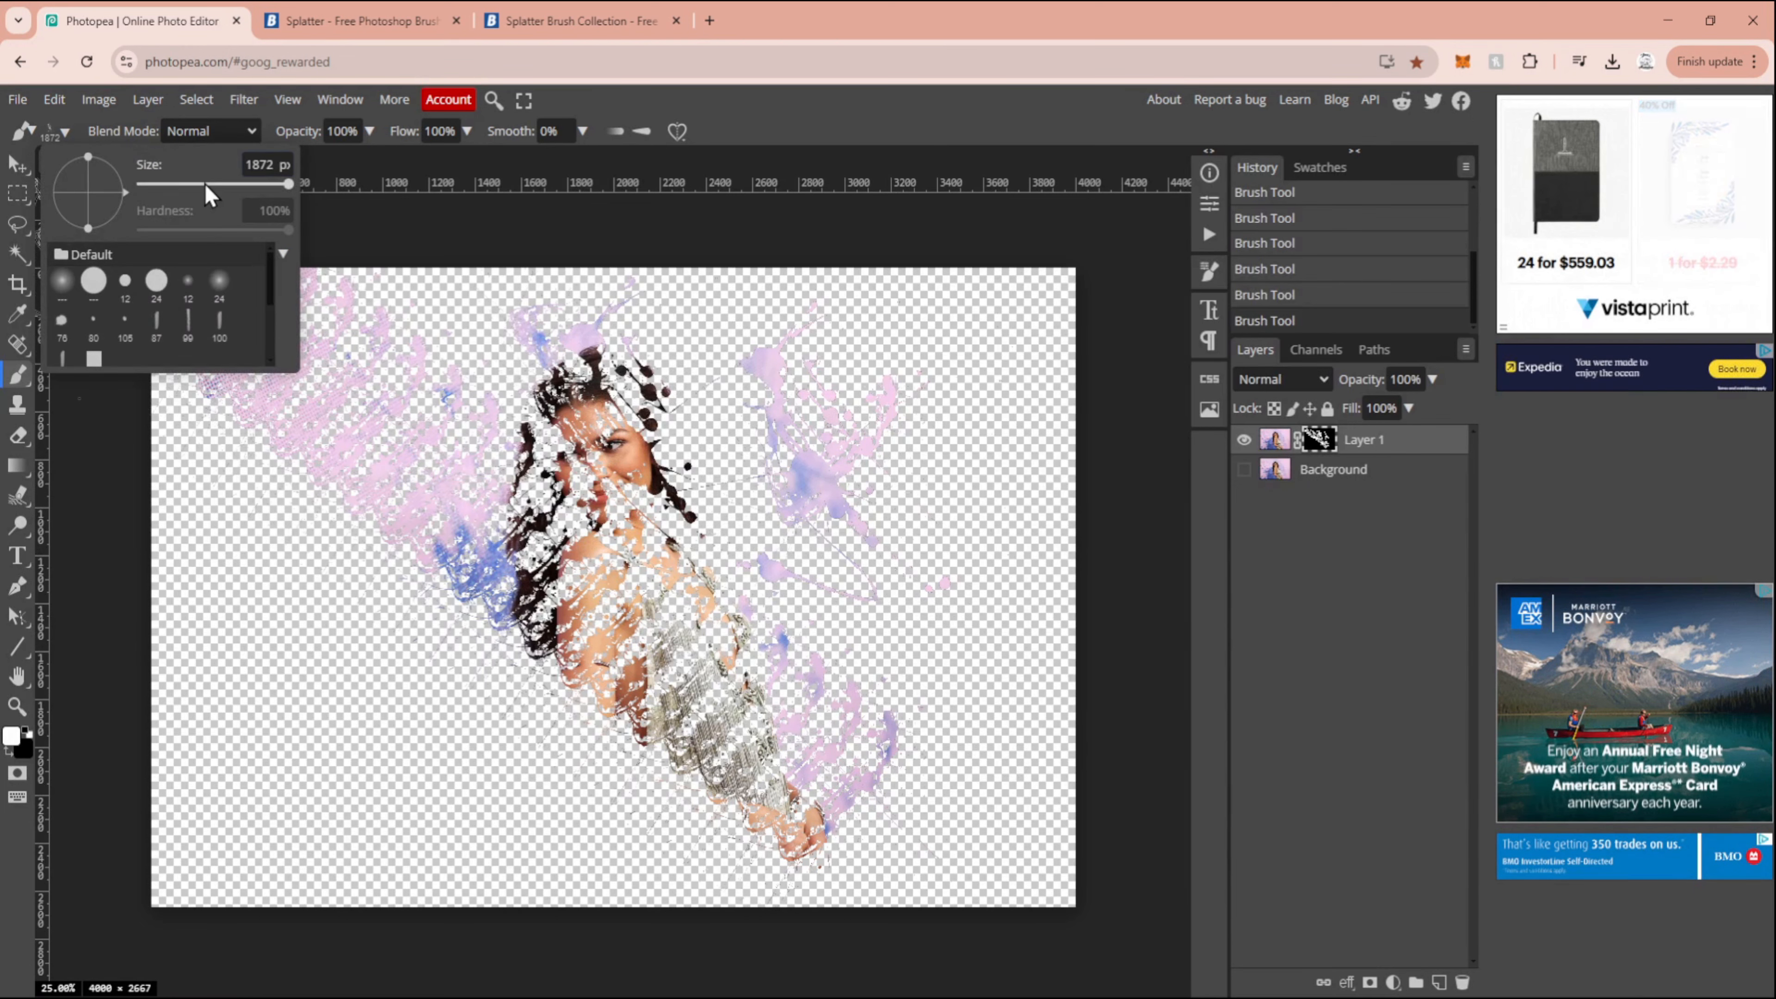
pyautogui.moveTo(126, 196); pyautogui.dragTo(113, 161)
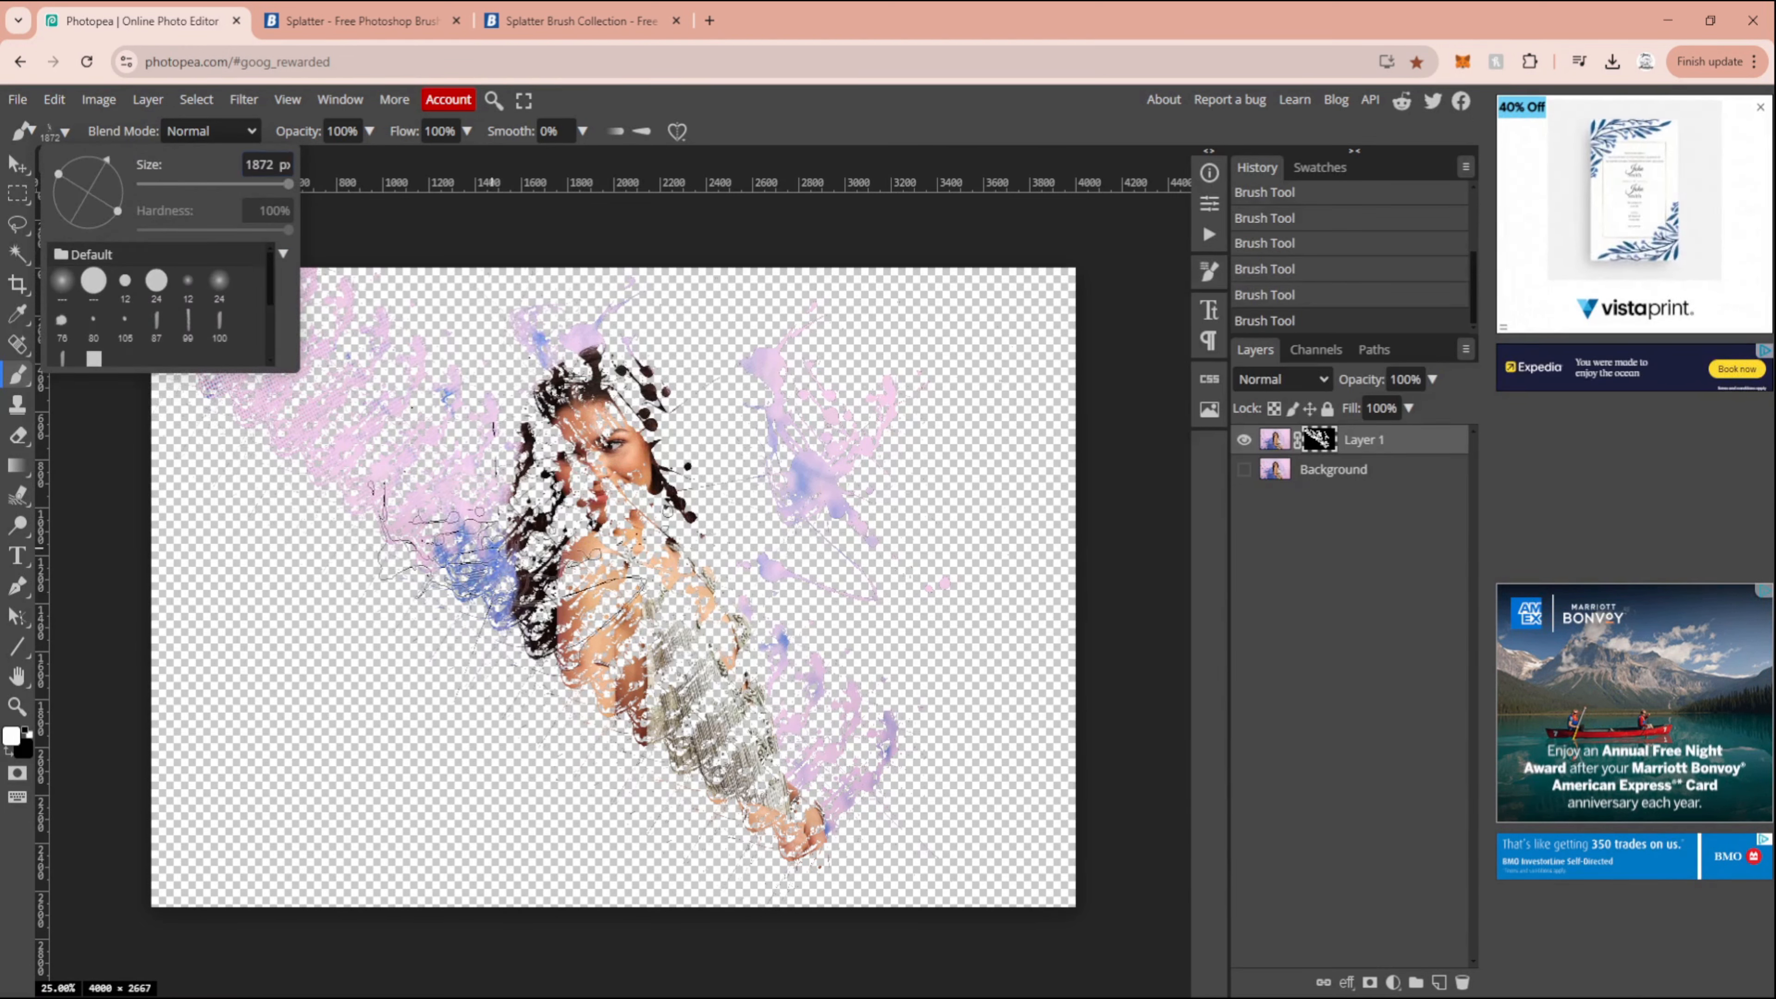
pyautogui.click(426, 672)
pyautogui.click(546, 297)
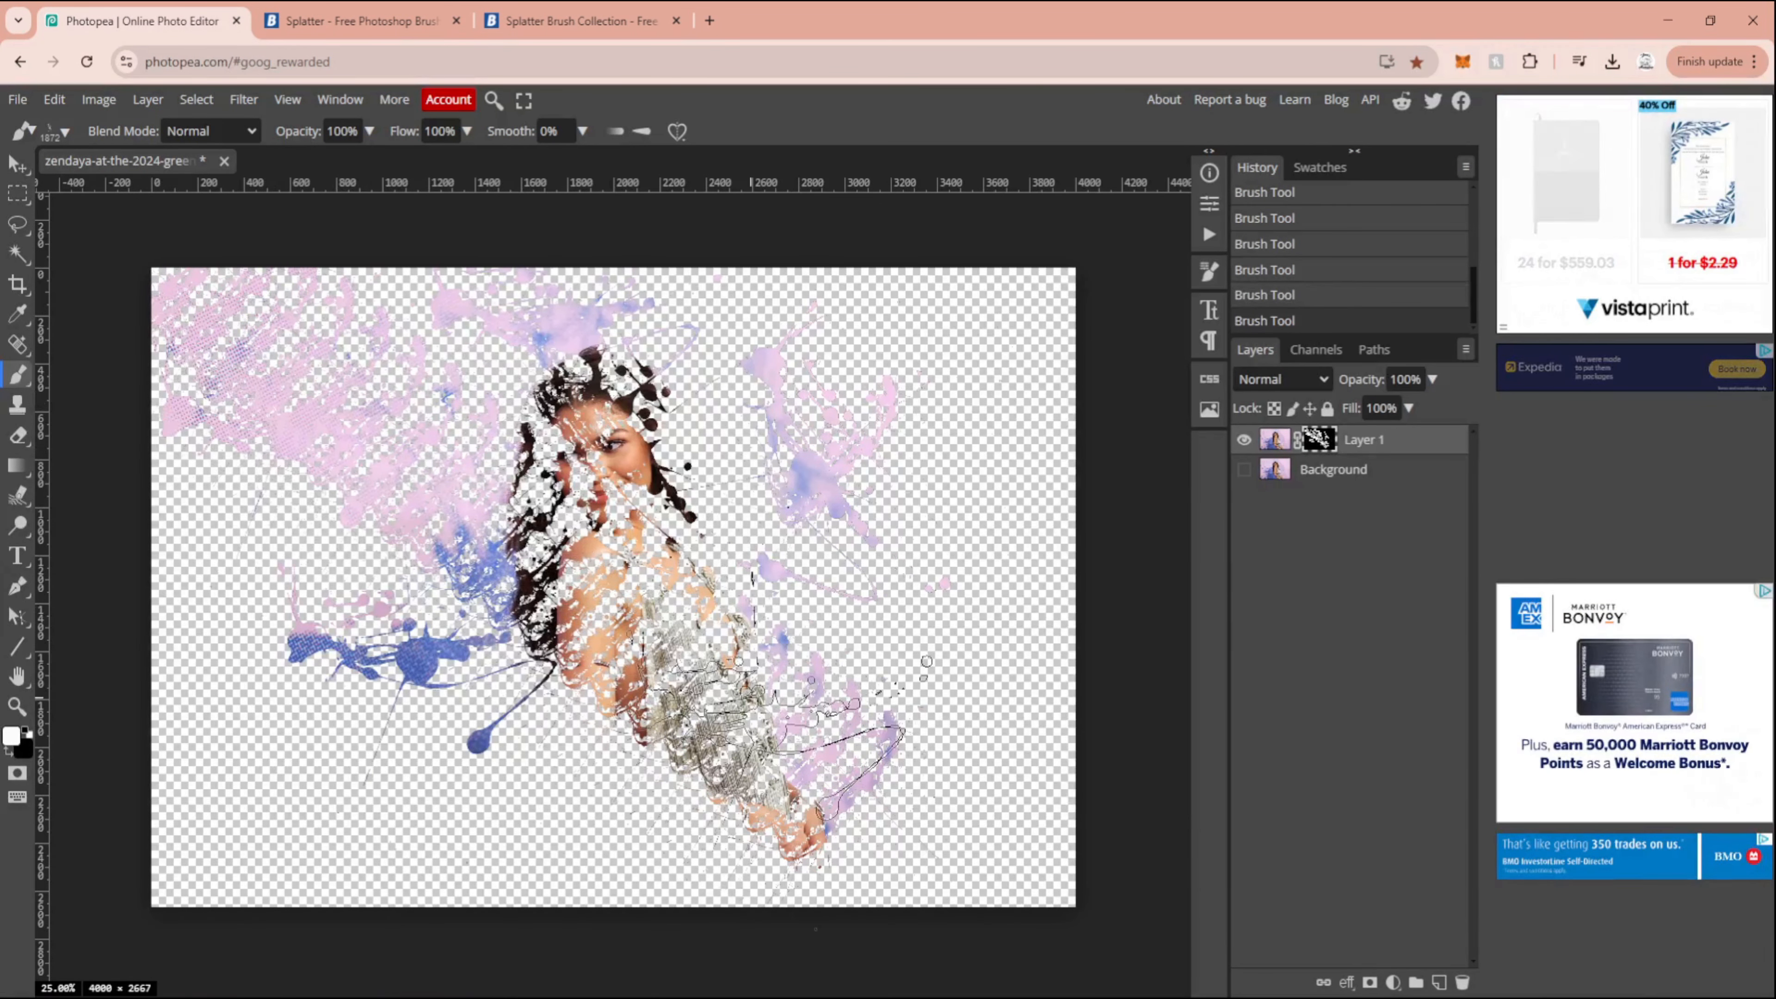
# Switch to the 2207 splatter tip and add drip splatters along the photo's left side and beside the subject's arm
pyautogui.click(67, 132)
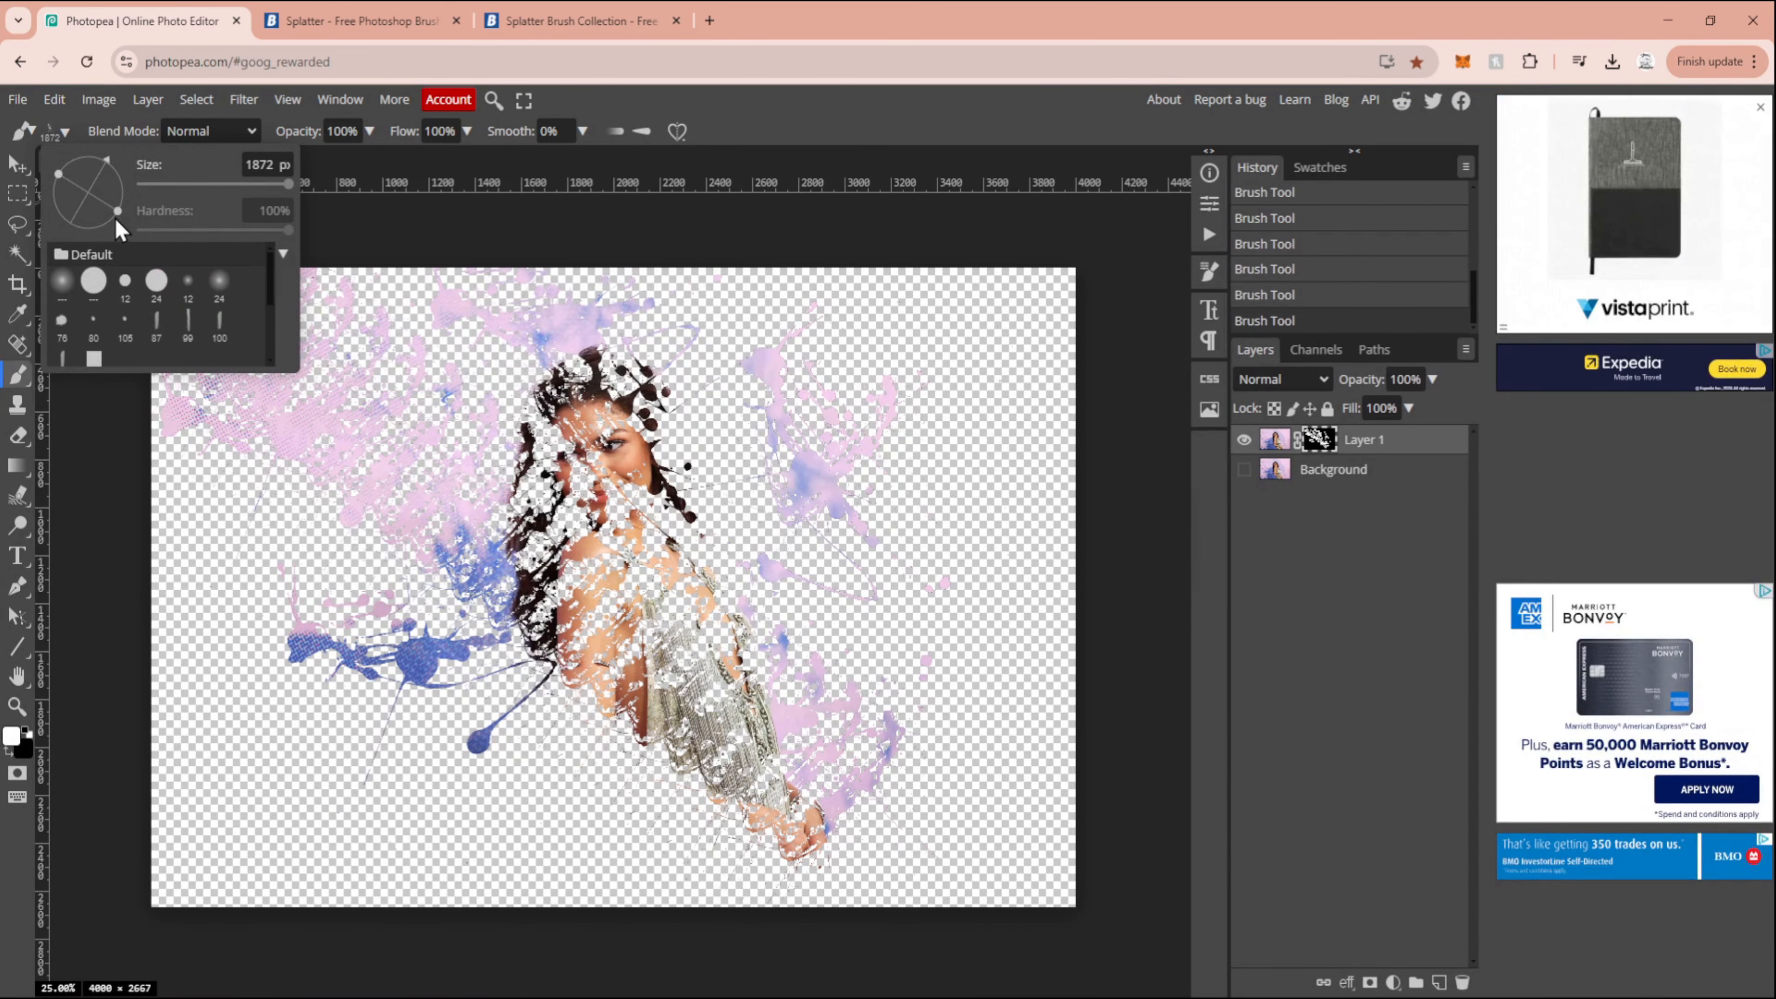
pyautogui.scroll(-5, 144, 313)
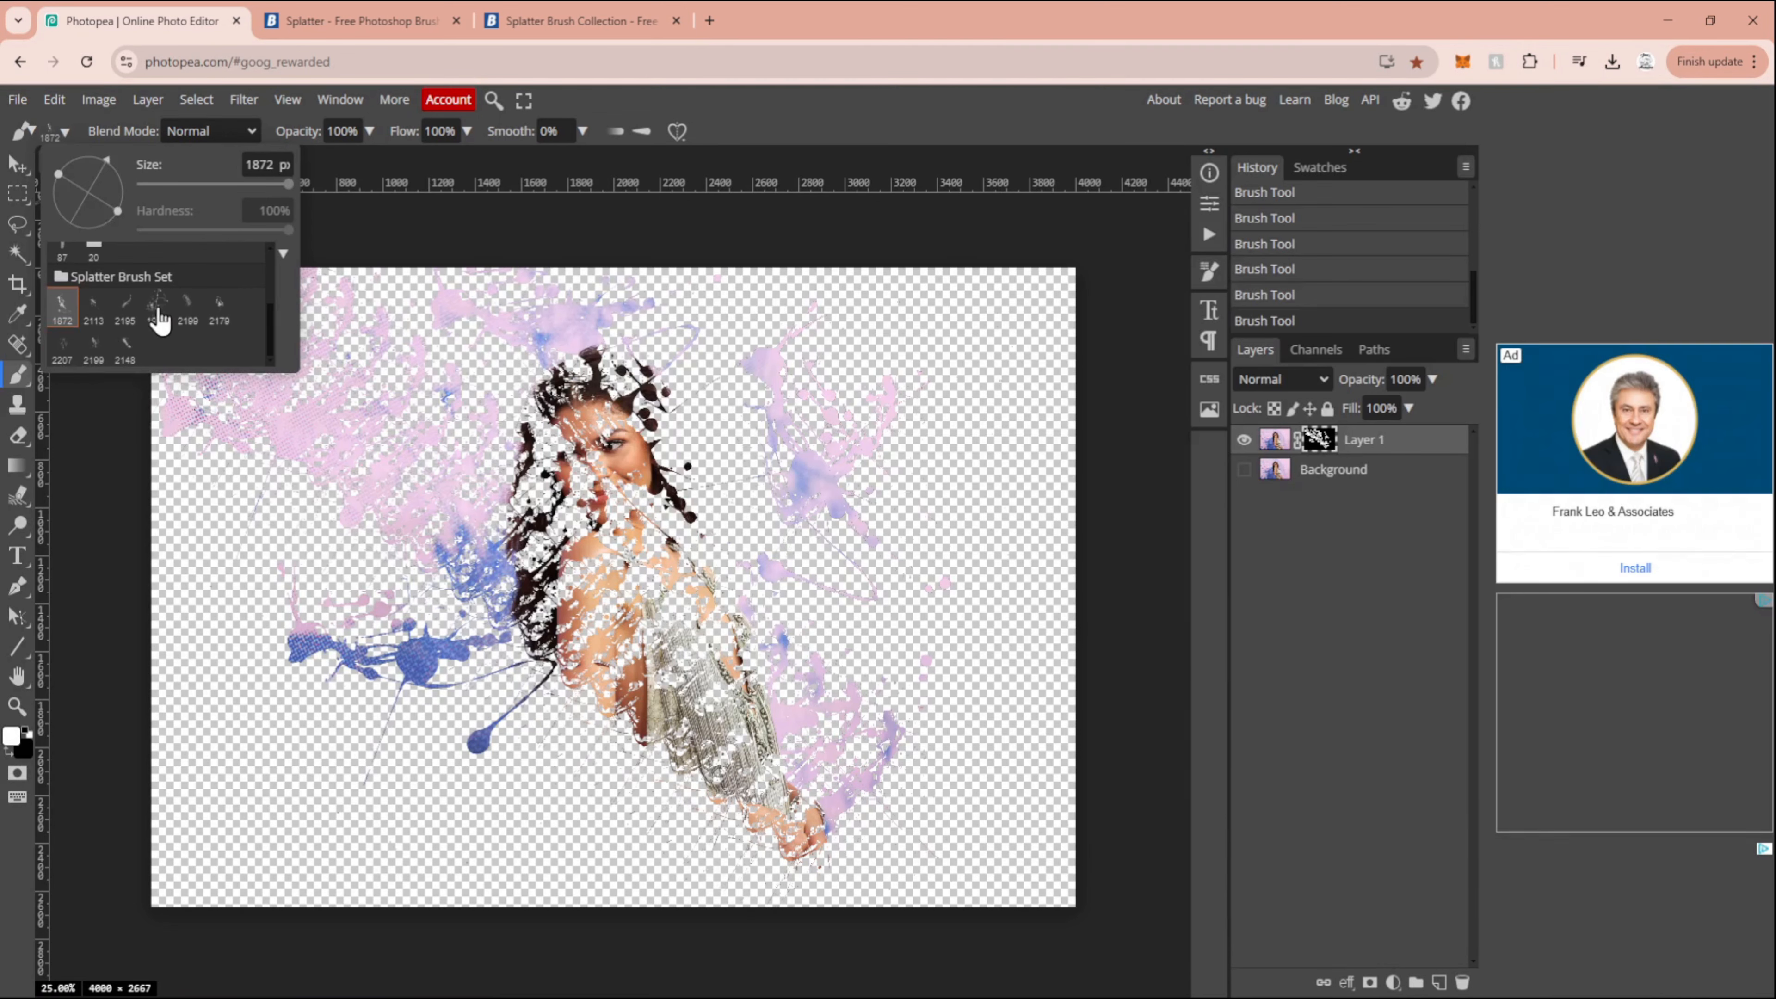
pyautogui.click(158, 315)
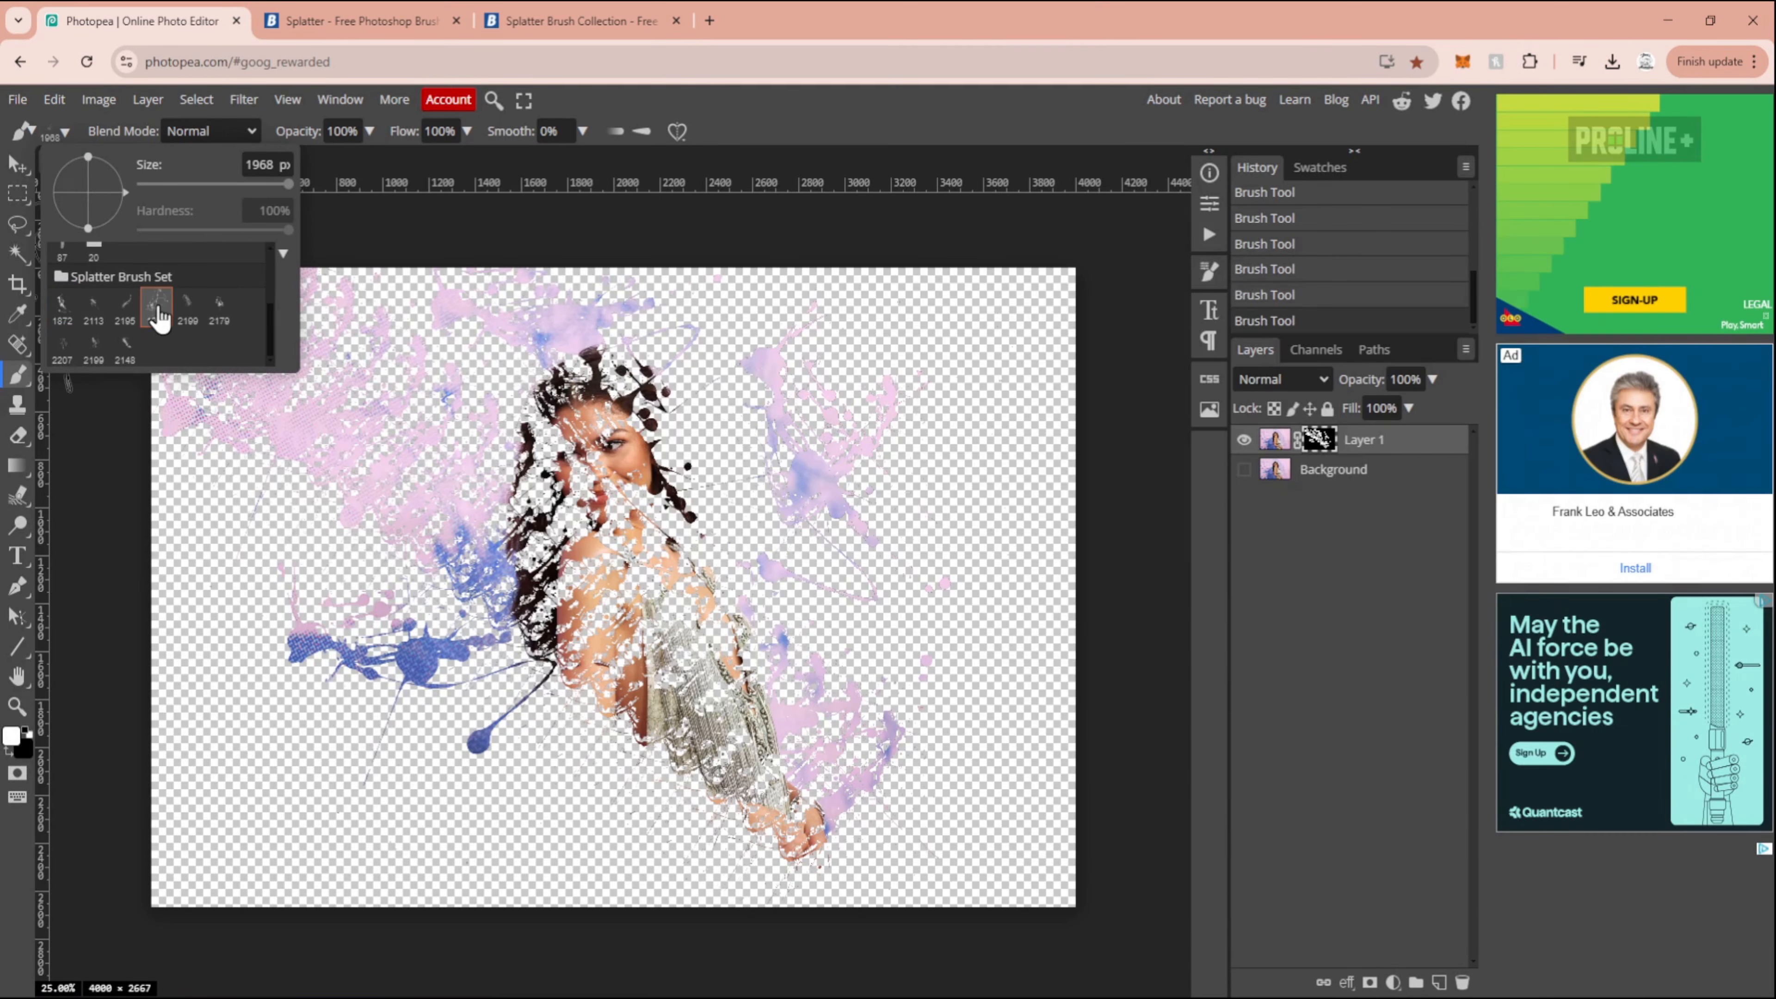
pyautogui.click(65, 349)
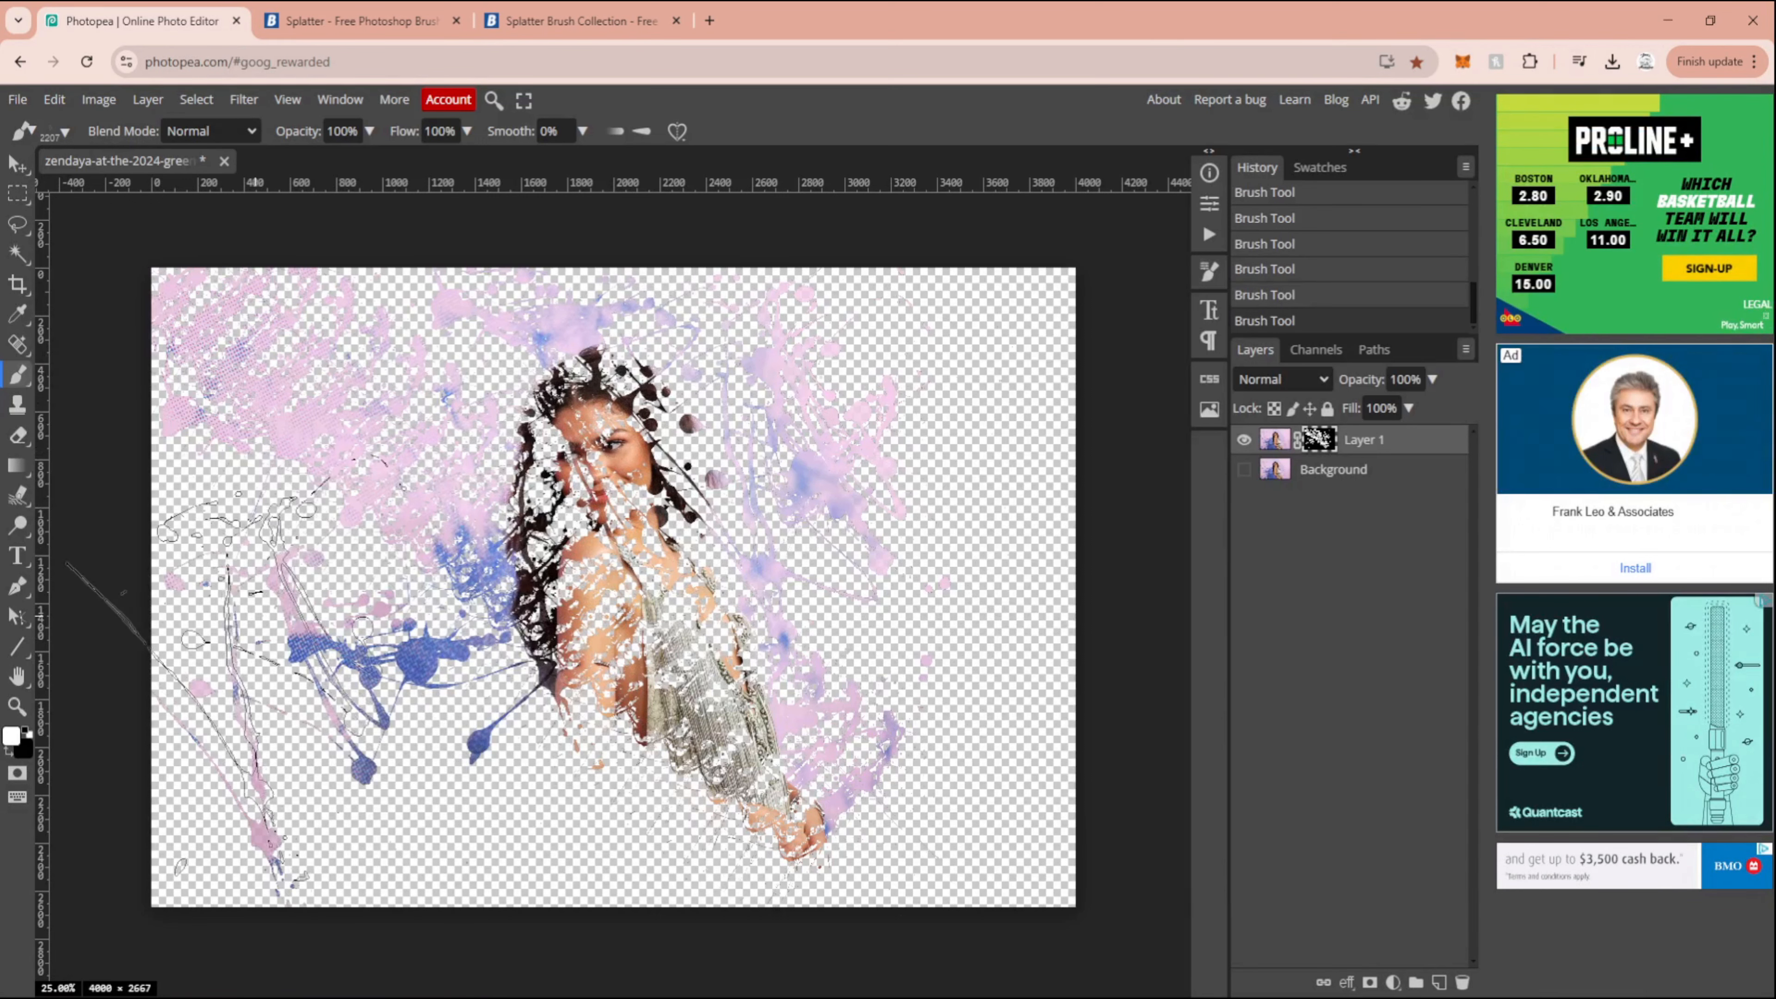
pyautogui.click(242, 535)
pyautogui.click(539, 694)
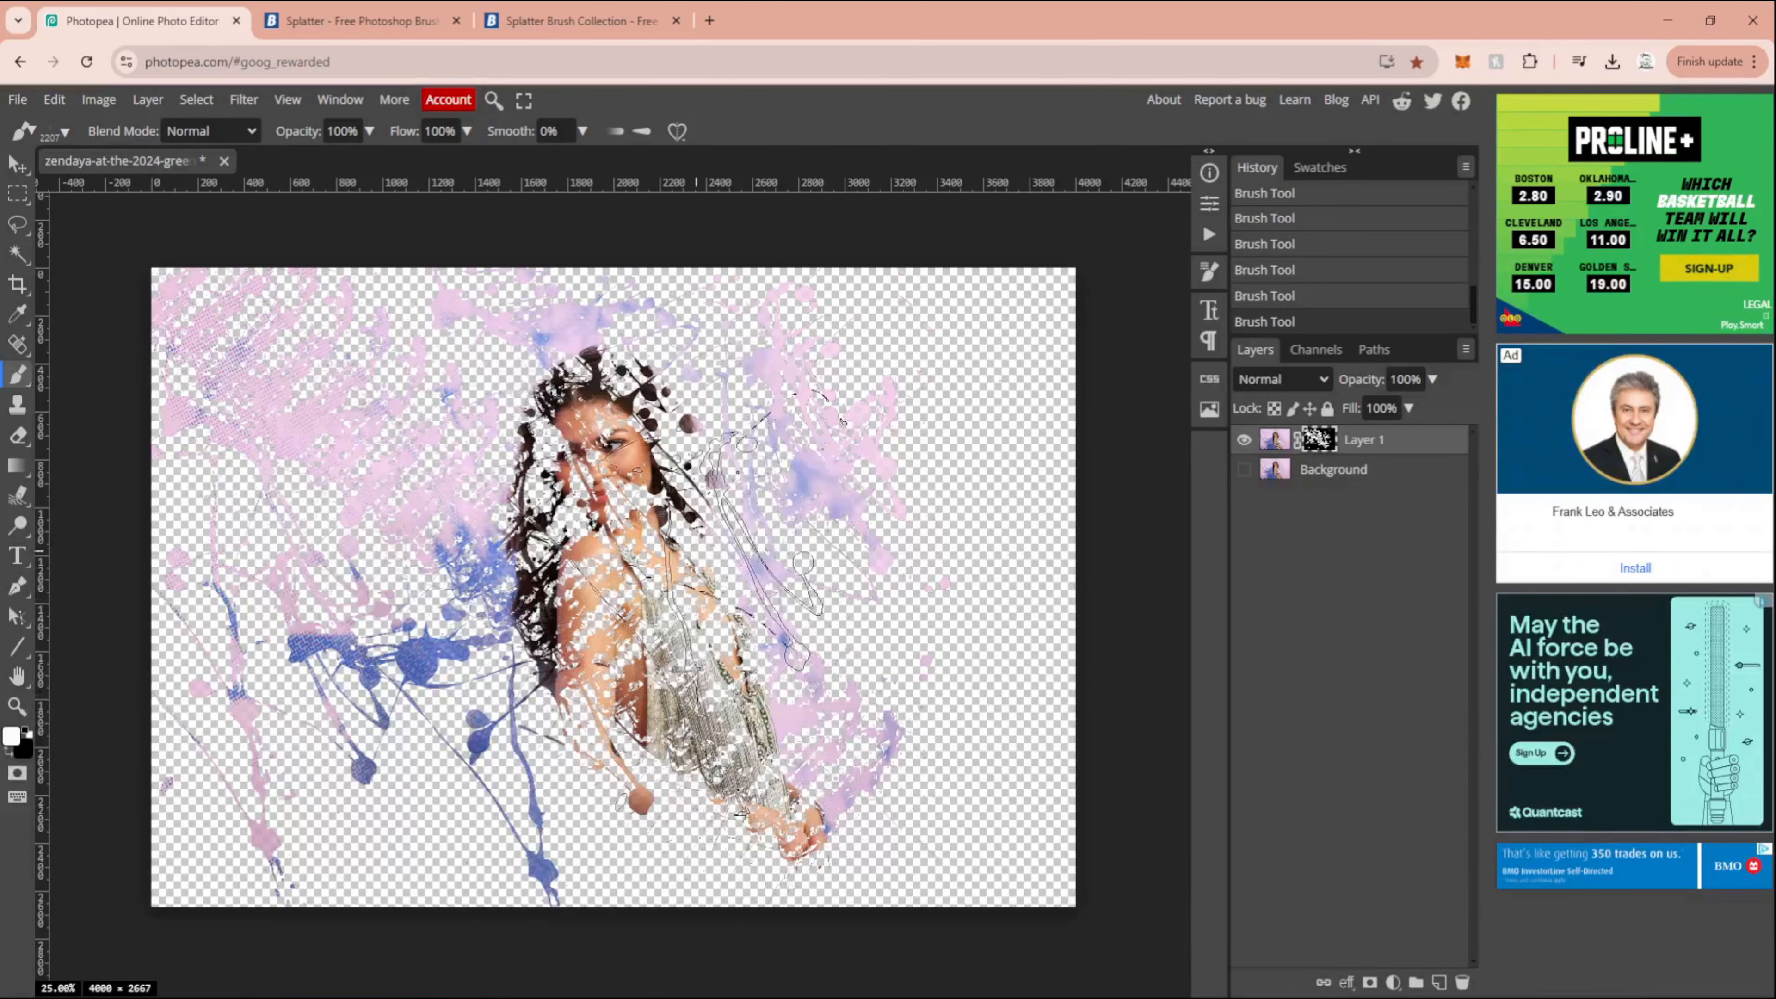
# Rotate the 2207 splatter tip slightly and reveal more of the subject's face, hair and shoulders
pyautogui.click(63, 133)
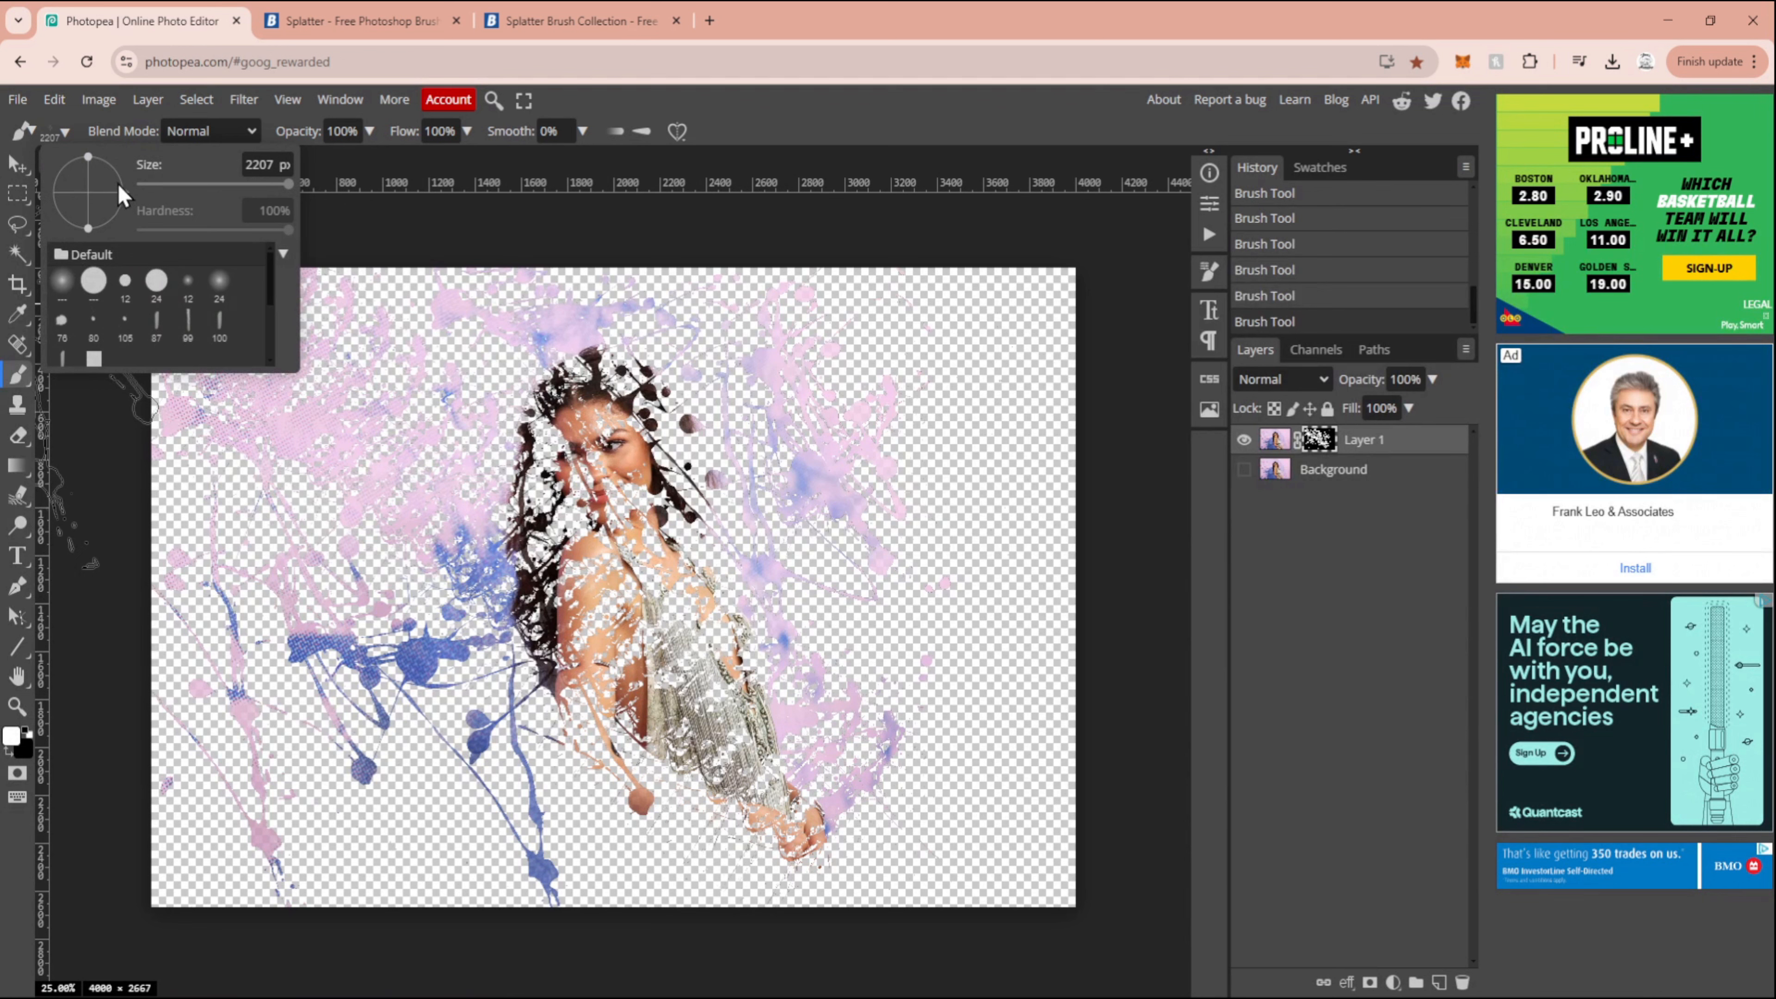
pyautogui.moveTo(127, 194); pyautogui.dragTo(100, 157)
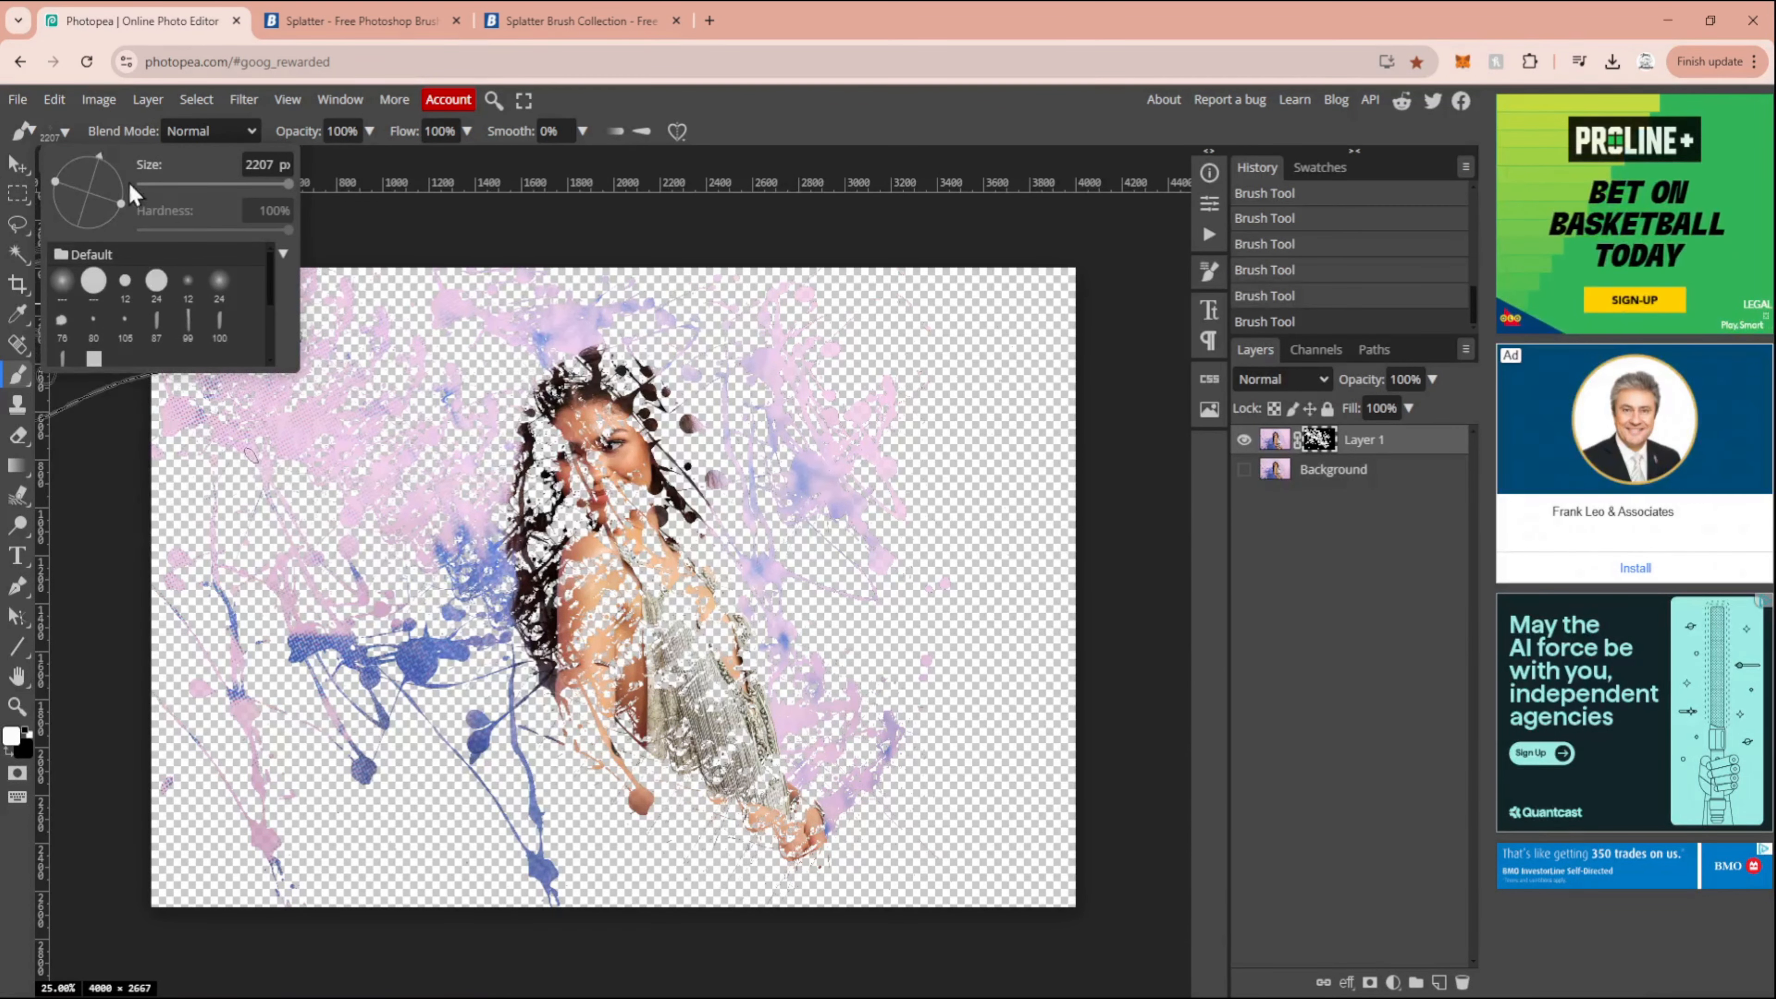
pyautogui.click(588, 426)
pyautogui.click(560, 520)
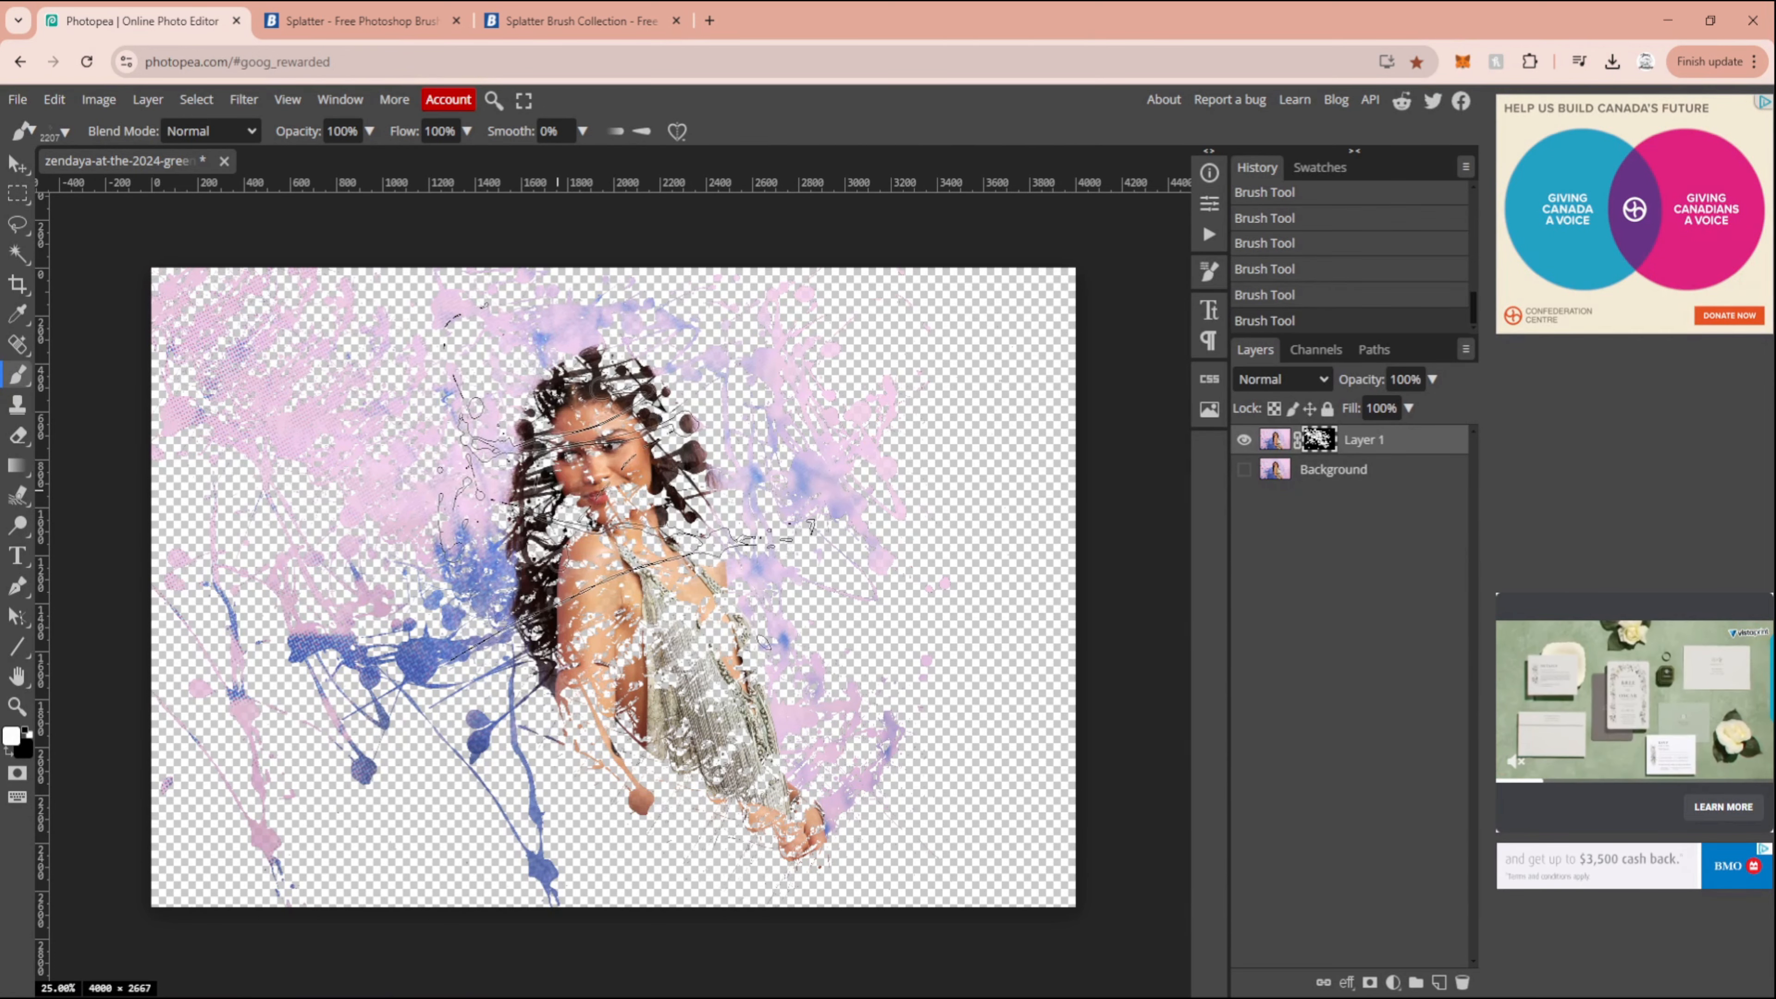
# Reveal more of the subject and surrounding backdrop with the 2148 splatter tip at 2148 px, undoing the stamp that overexposes her face
pyautogui.click(63, 131)
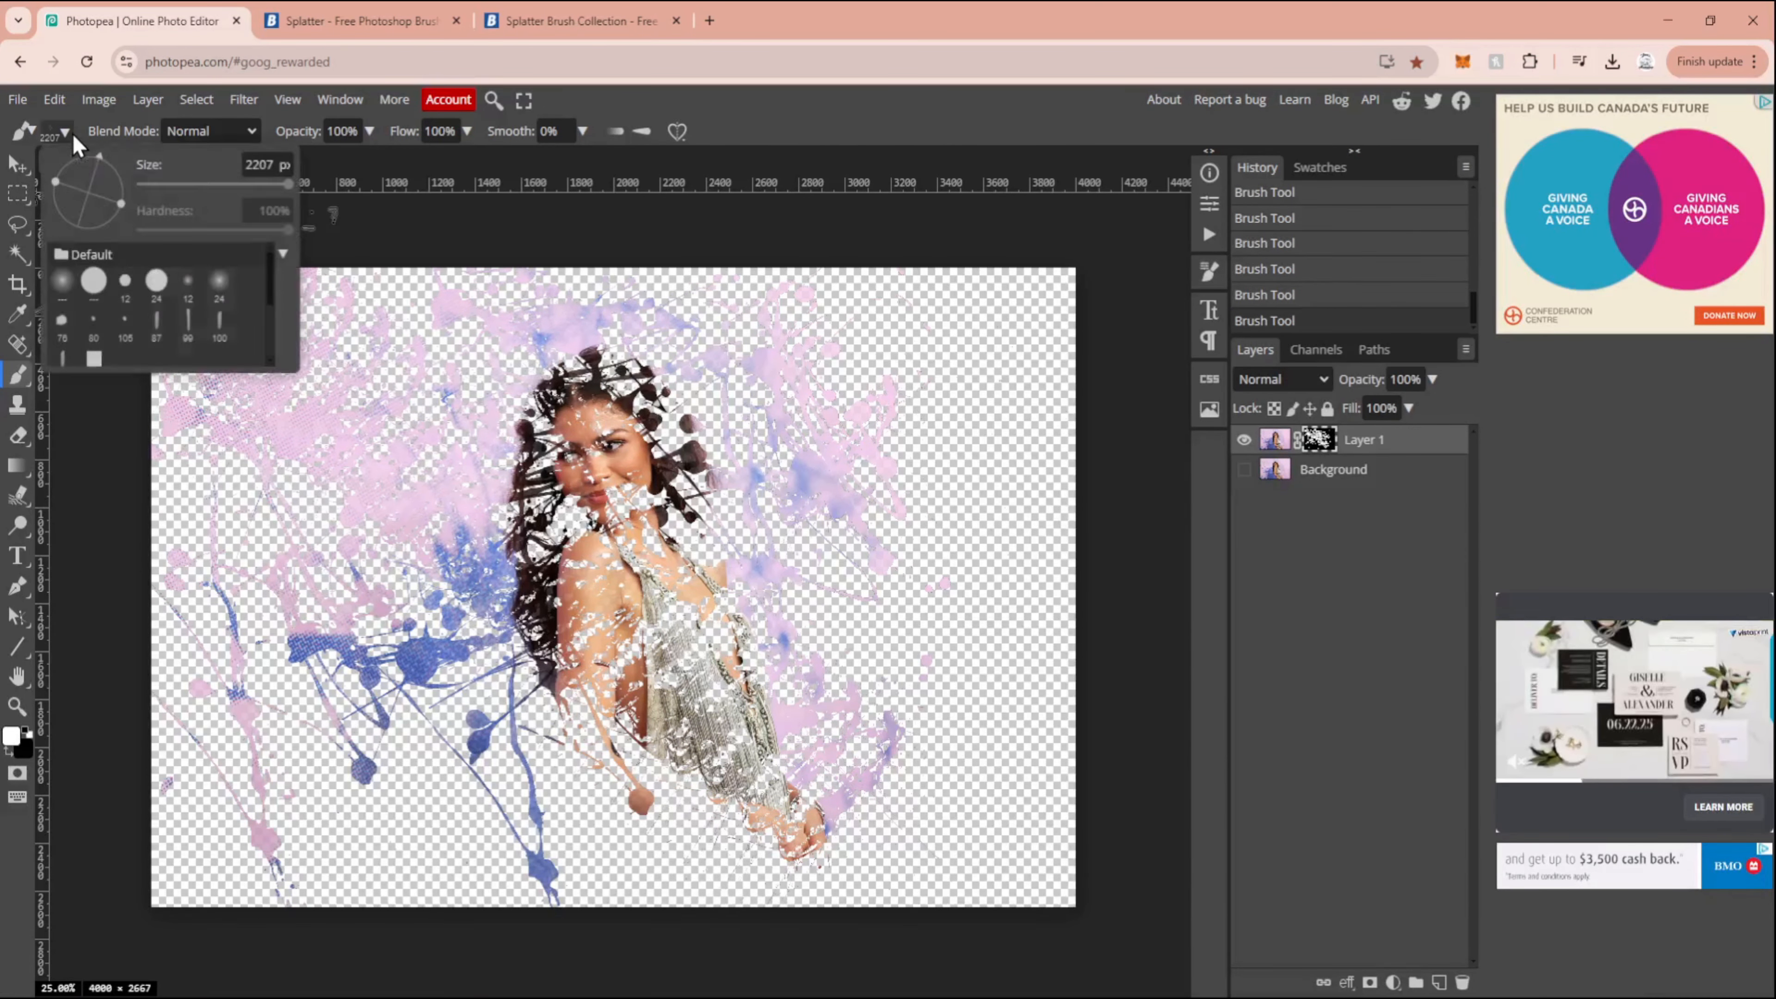
pyautogui.scroll(-3, 139, 337)
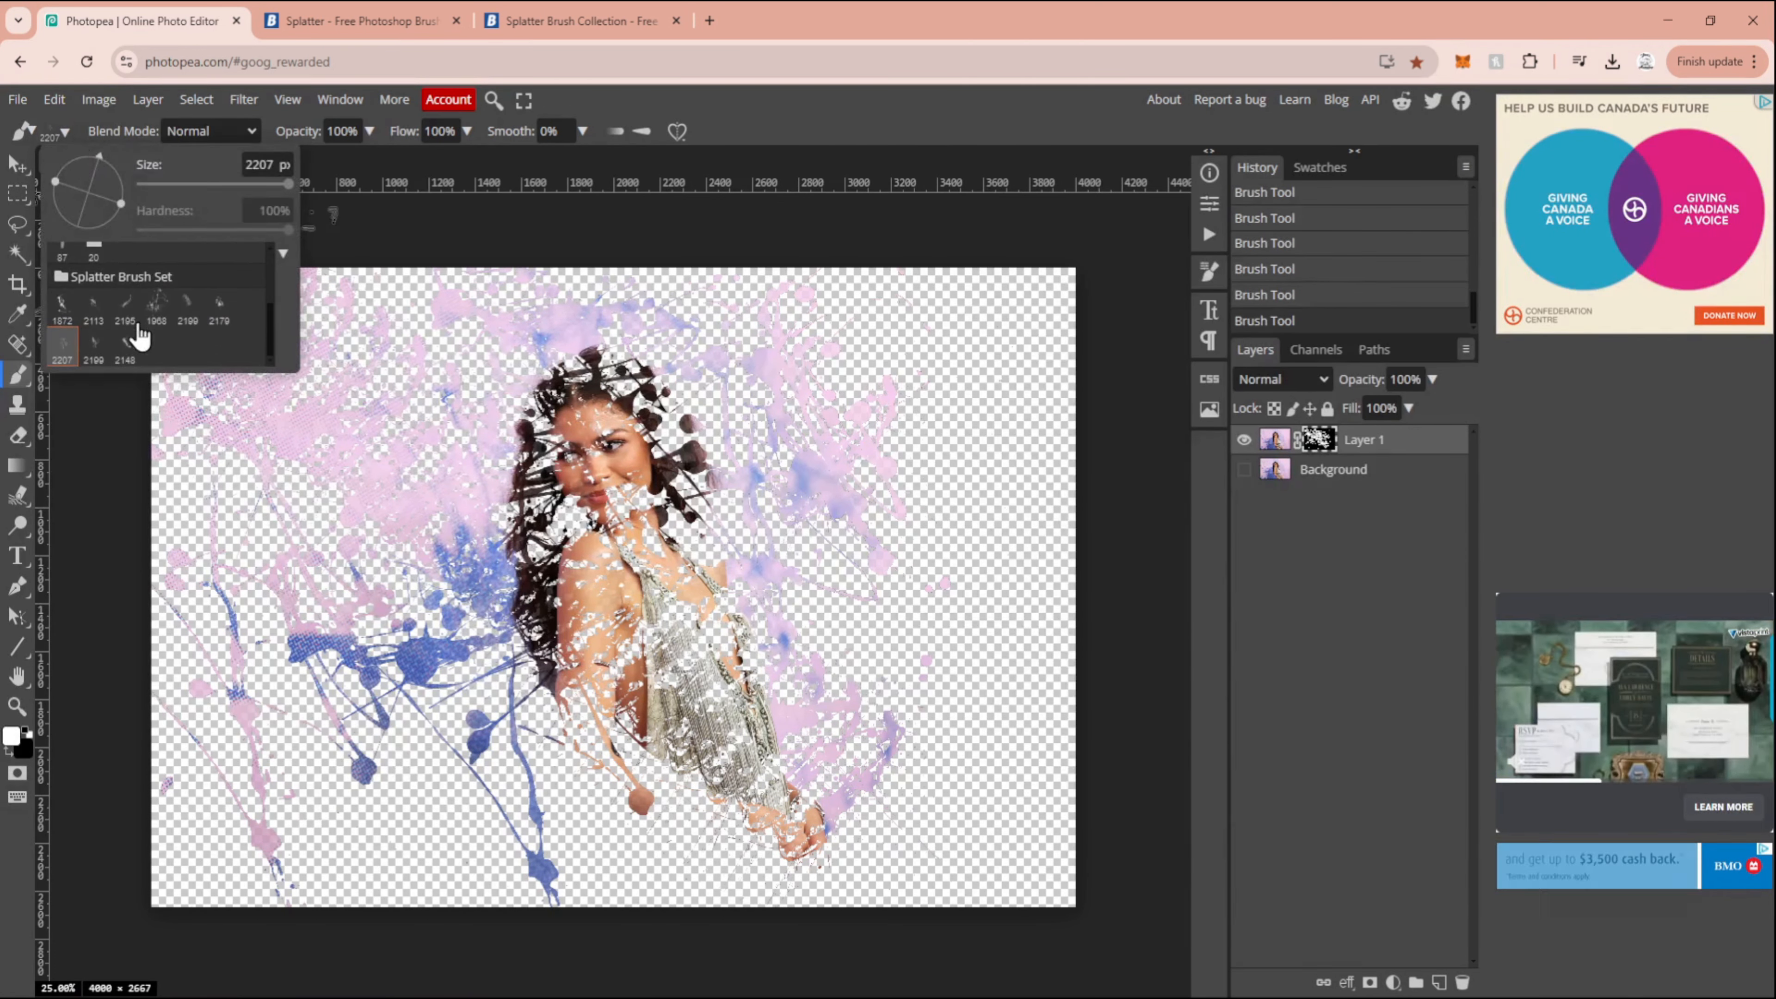
pyautogui.click(124, 350)
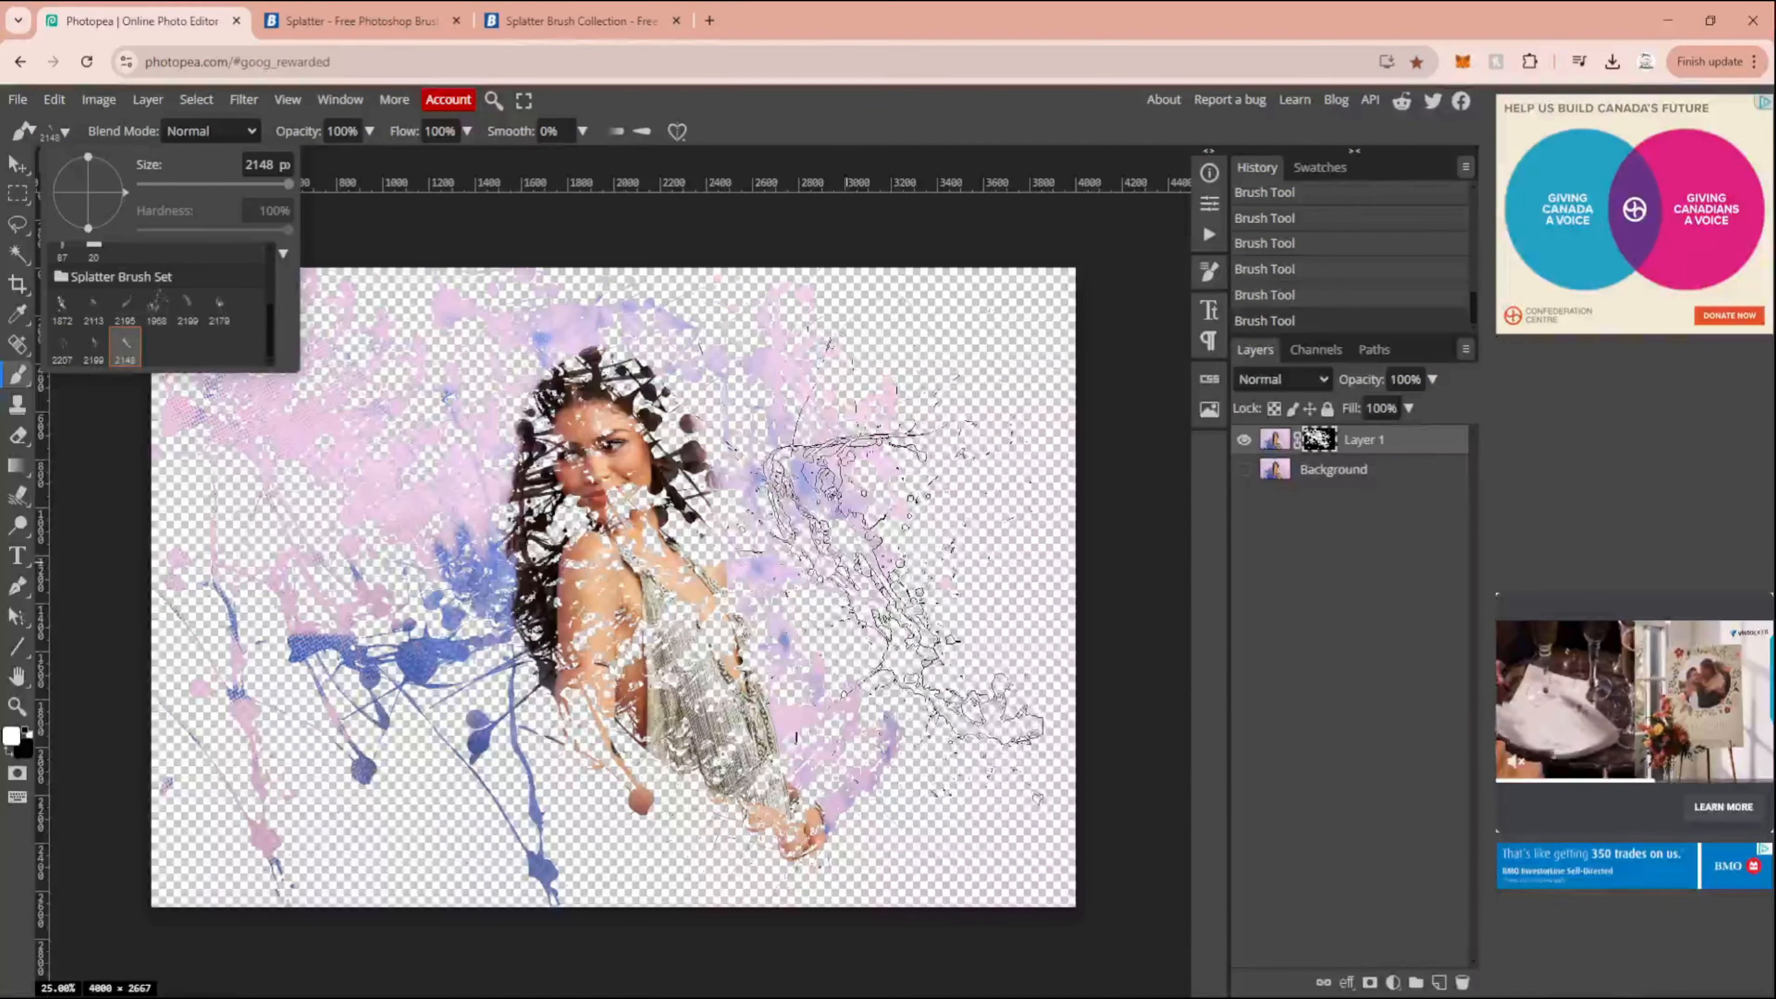
pyautogui.moveTo(877, 634)
pyautogui.mouseDown()
pyautogui.moveTo(594, 721)
pyautogui.moveTo(490, 724)
pyautogui.mouseUp()
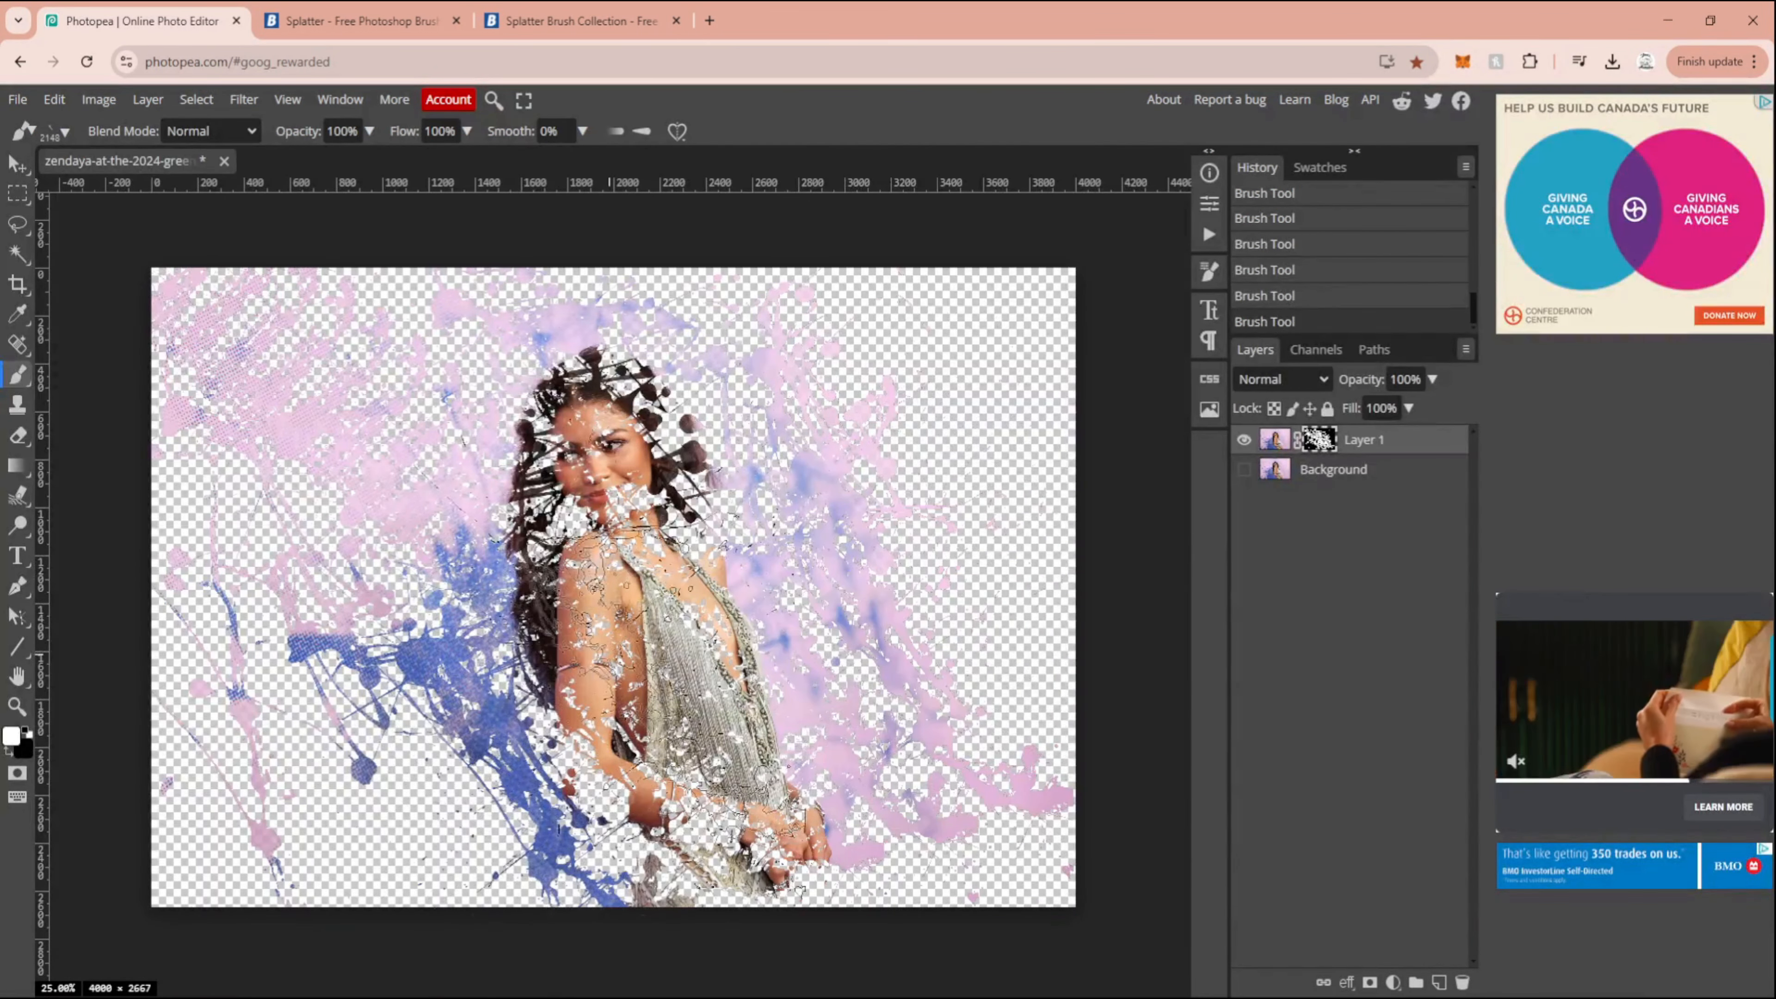
pyautogui.click(591, 490)
pyautogui.click(937, 563)
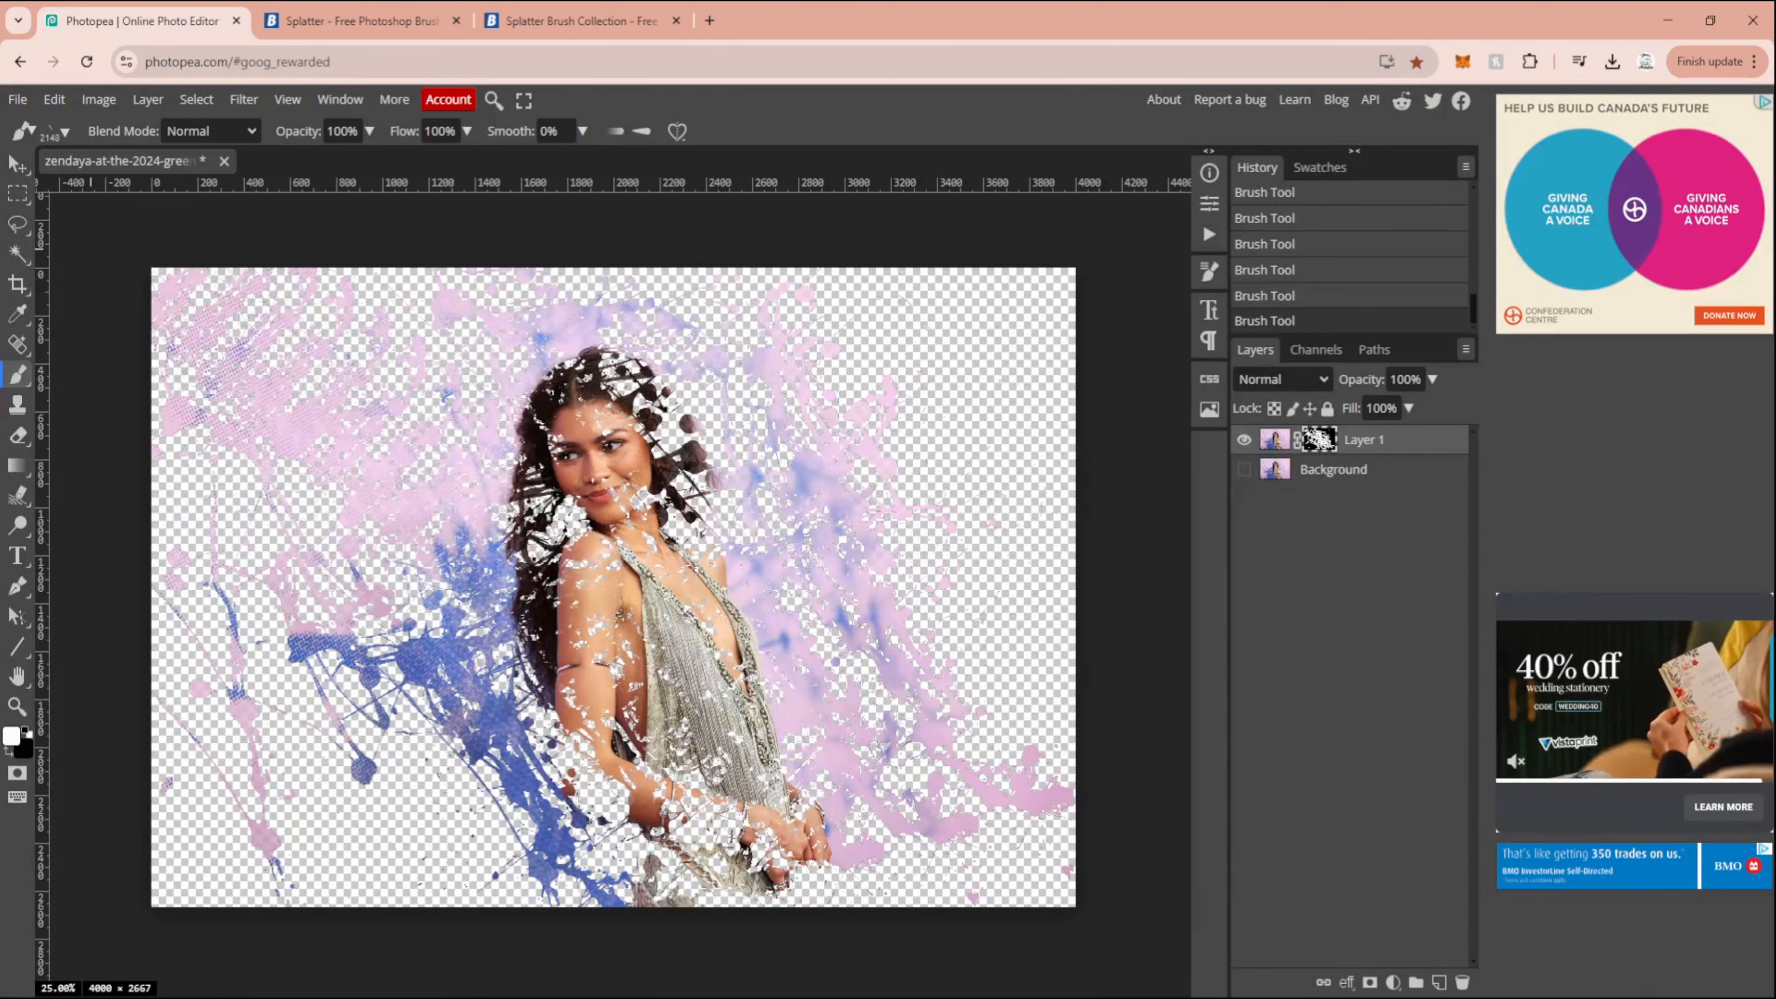
pyautogui.hotkey('ctrl', 'z')
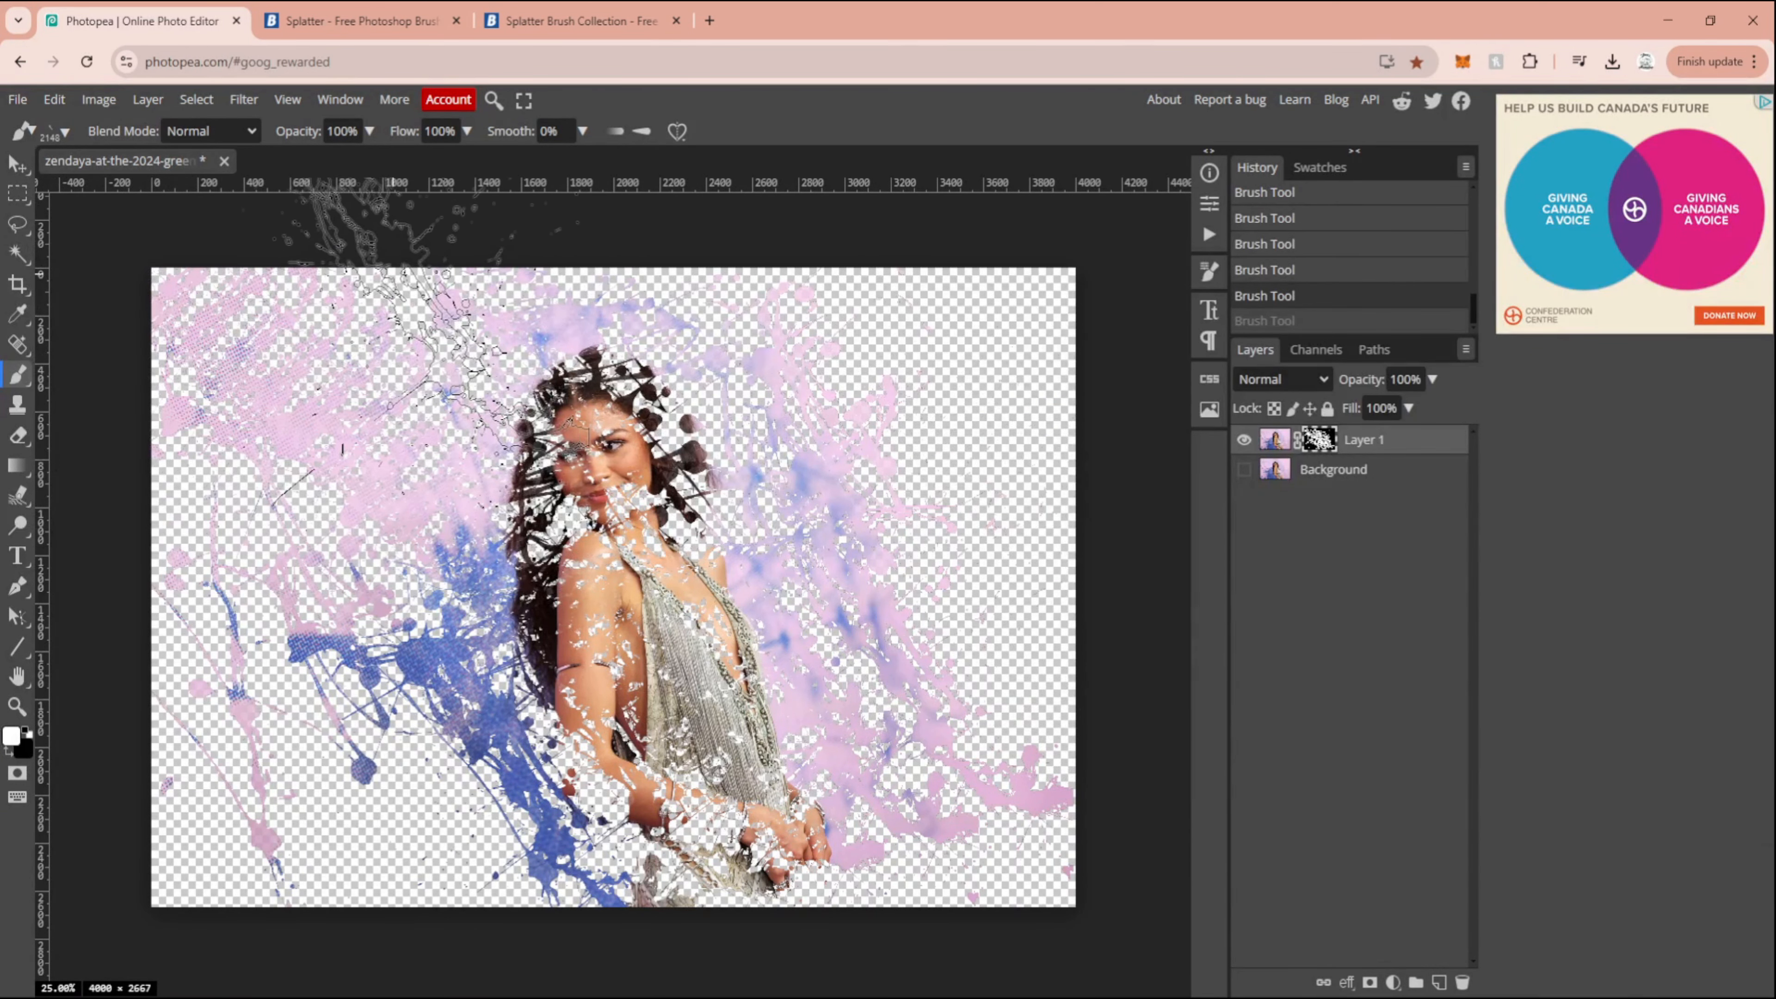
pyautogui.click(392, 273)
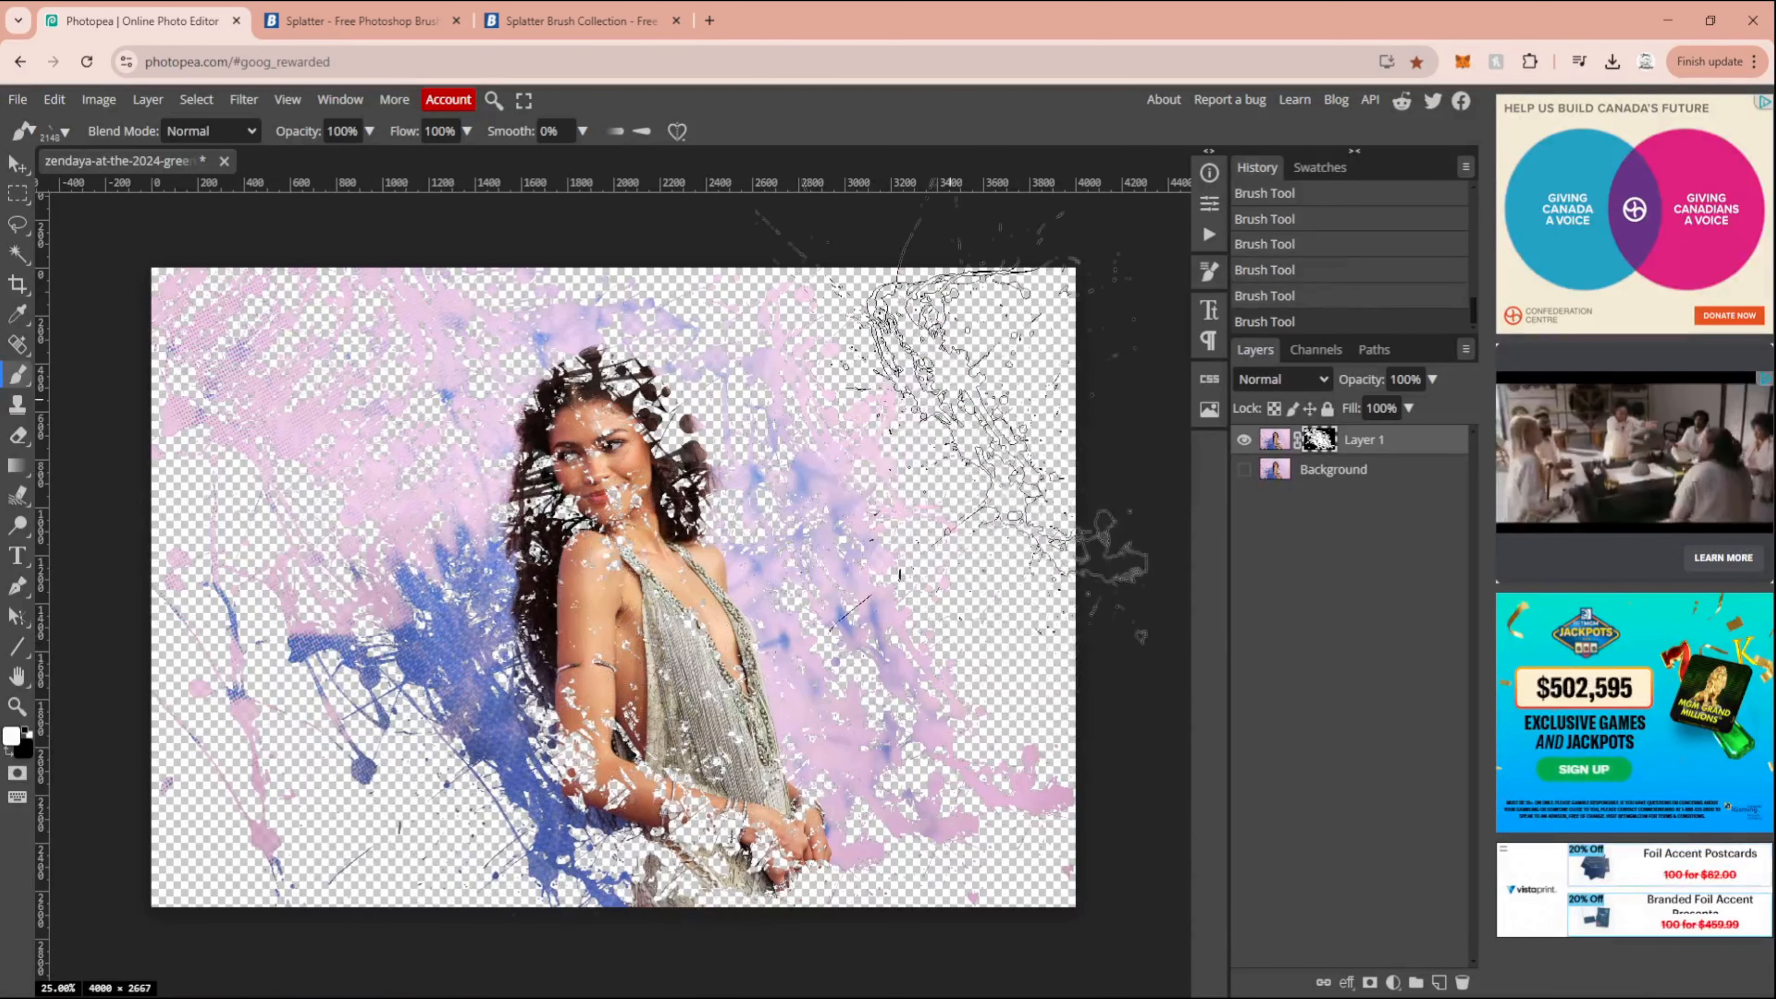
# Rotate the 2148 splatter tip and stamp the mask along the photo's right edge and lower-left area
pyautogui.click(71, 129)
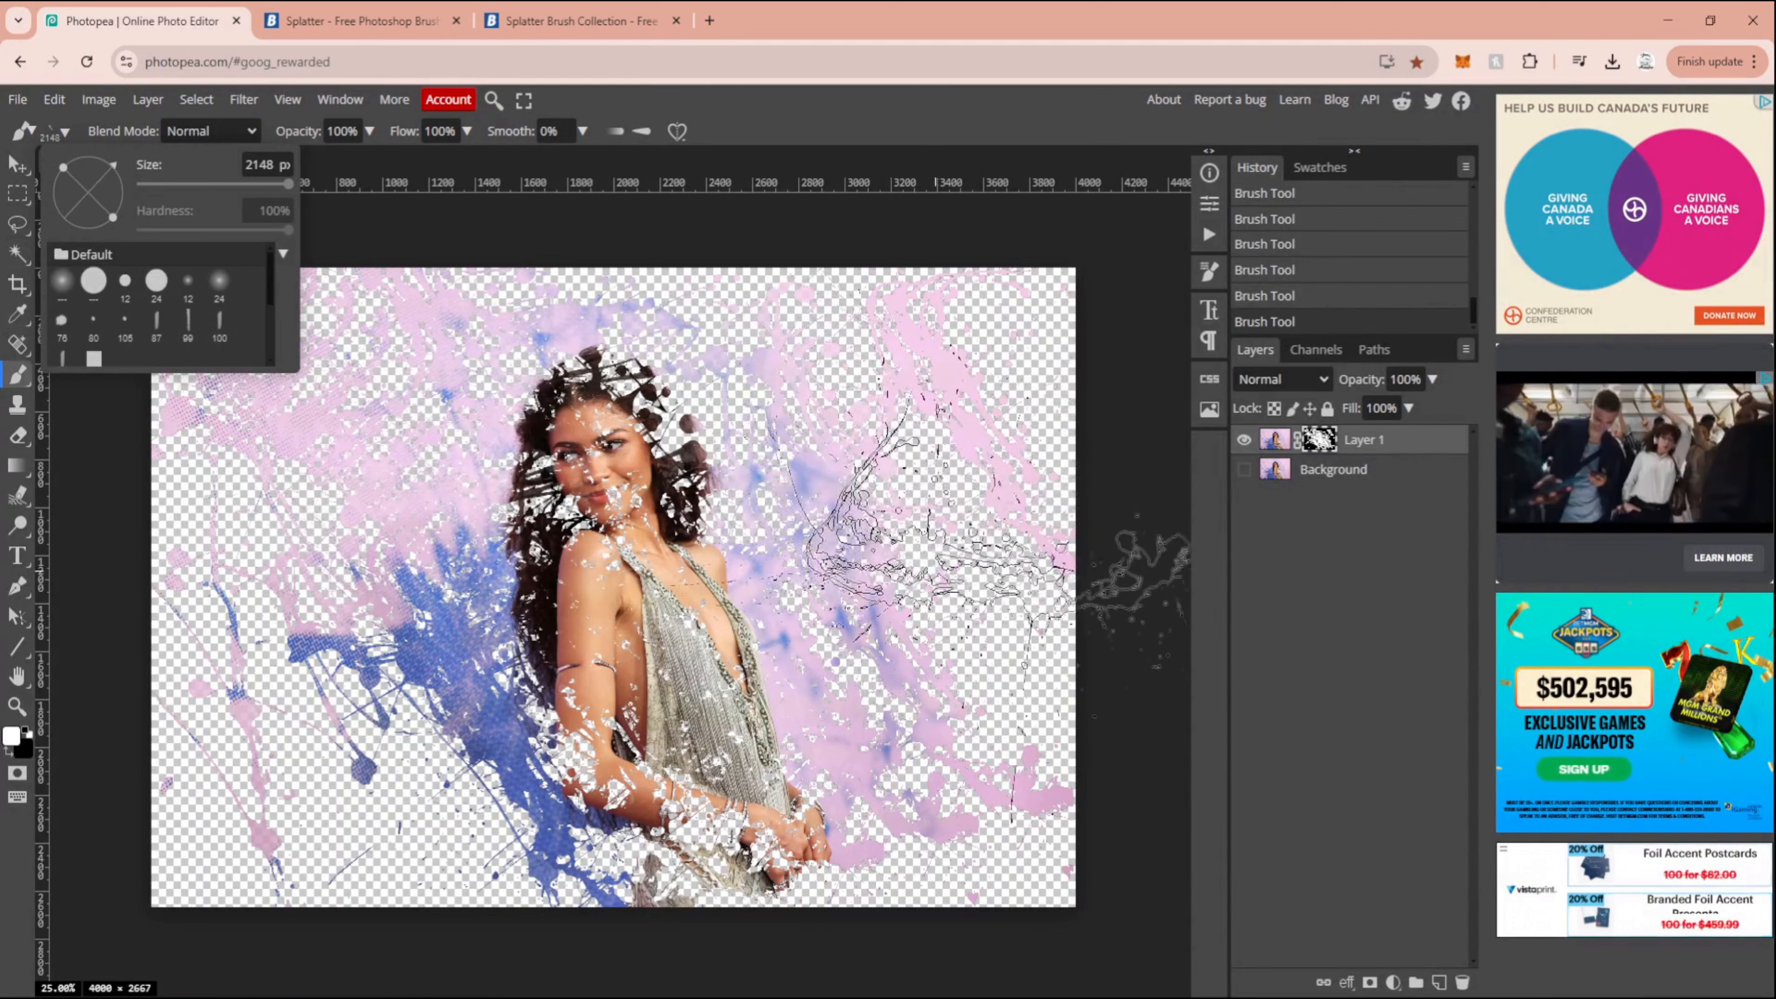
pyautogui.click(892, 521)
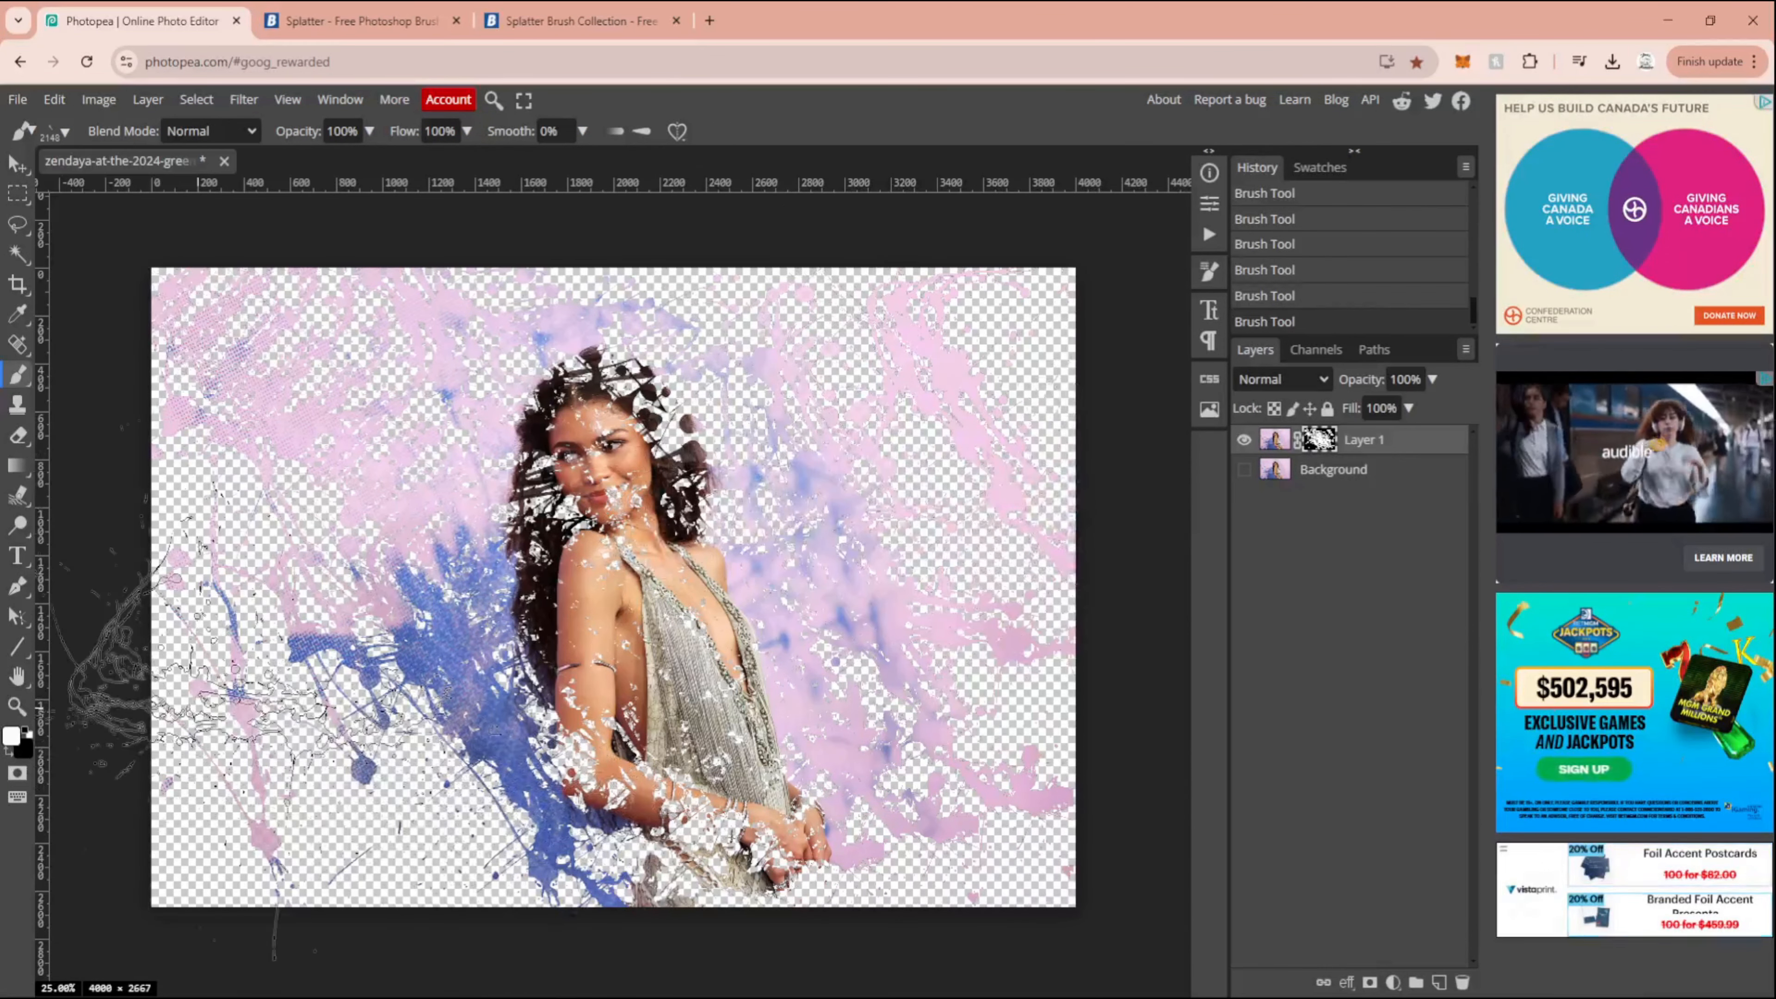
pyautogui.click(198, 708)
pyautogui.click(272, 839)
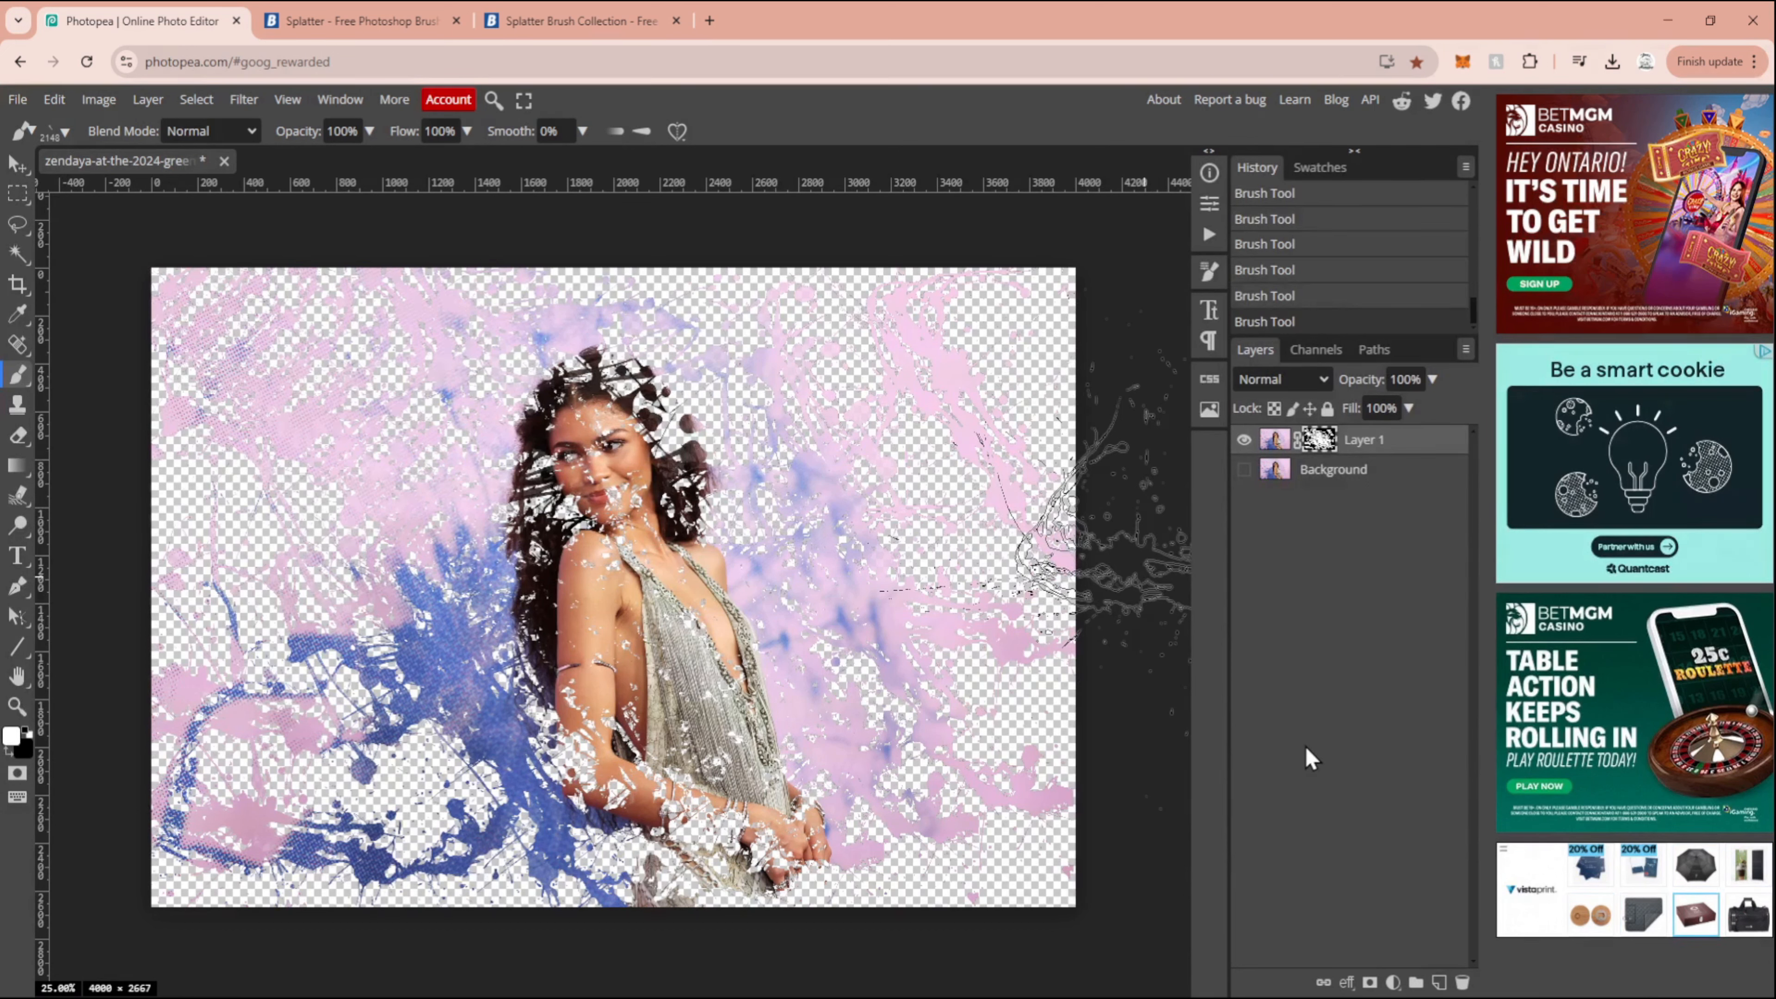
# Open the choice of fill and adjustment layers
pyautogui.click(1394, 982)
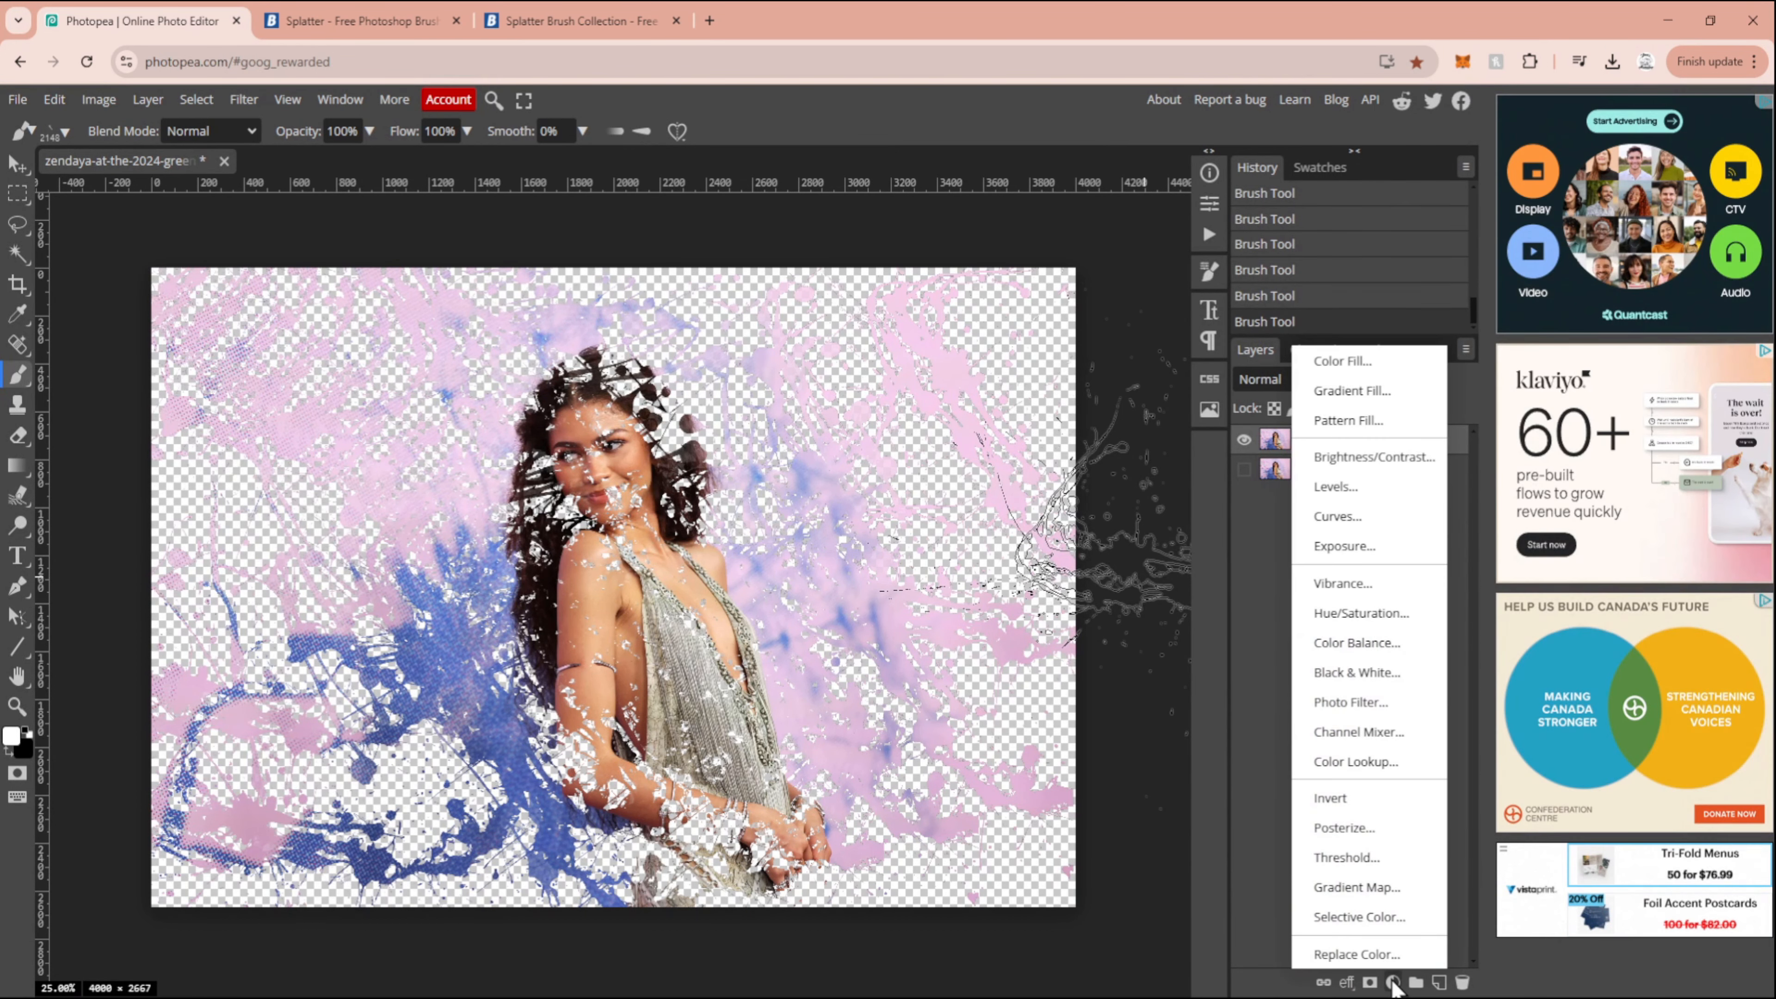